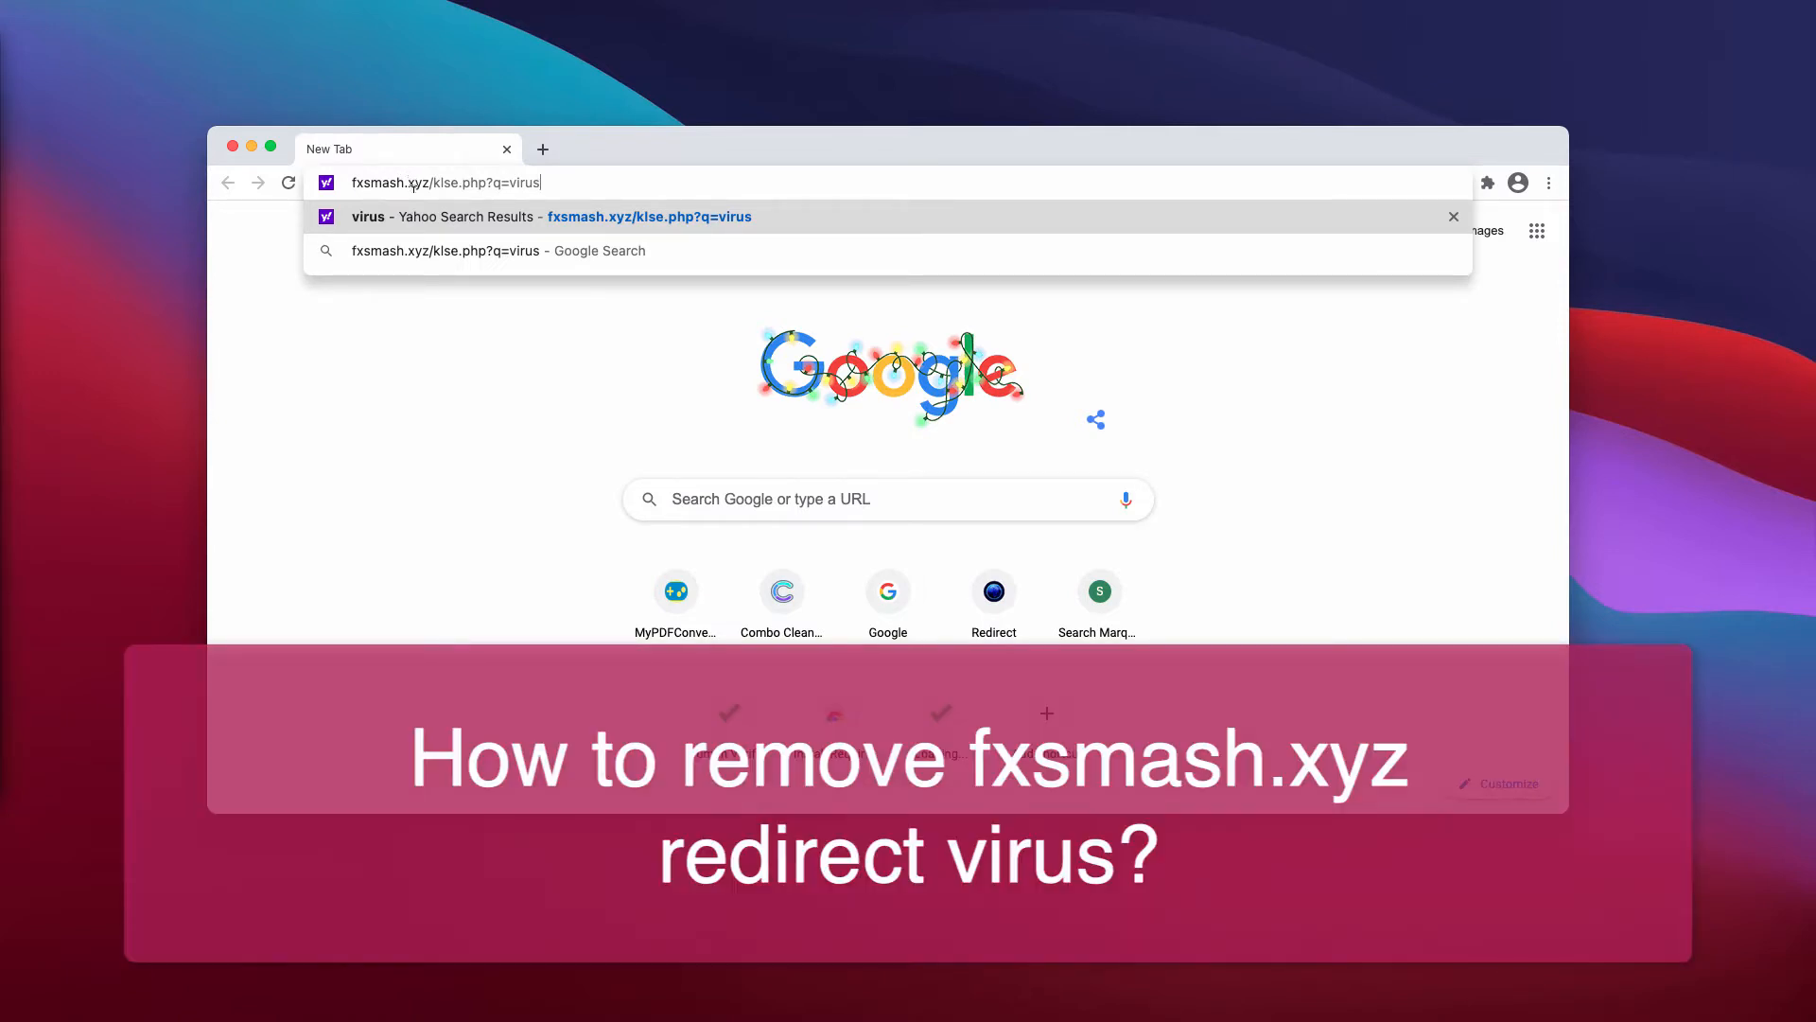
Inspect the fxsmash.xyz redirect domain shown in the address bar.
{"action": "left_click_drag", "start_coordinate": [431, 182], "coordinate": [349, 182]}
{"action": "key", "text": "Escape"}
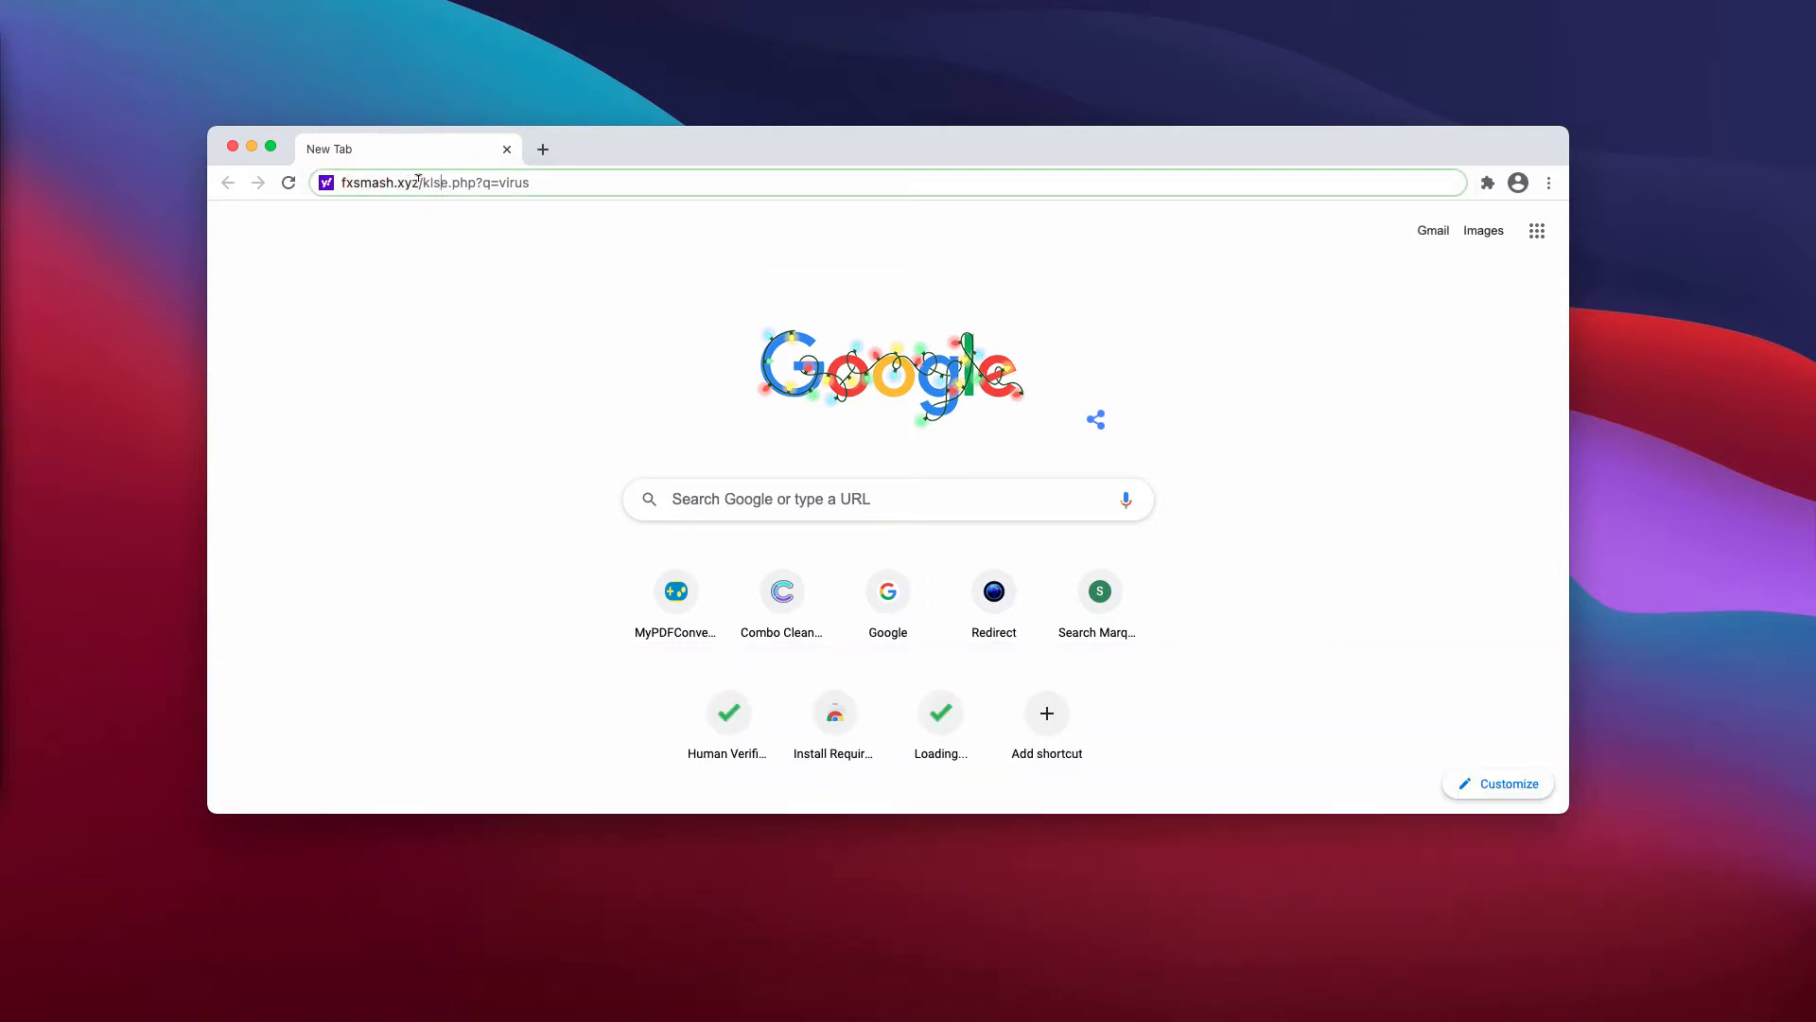
{"action": "left_click_drag", "start_coordinate": [420, 182], "coordinate": [344, 182]}
{"action": "left_click", "coordinate": [445, 182]}
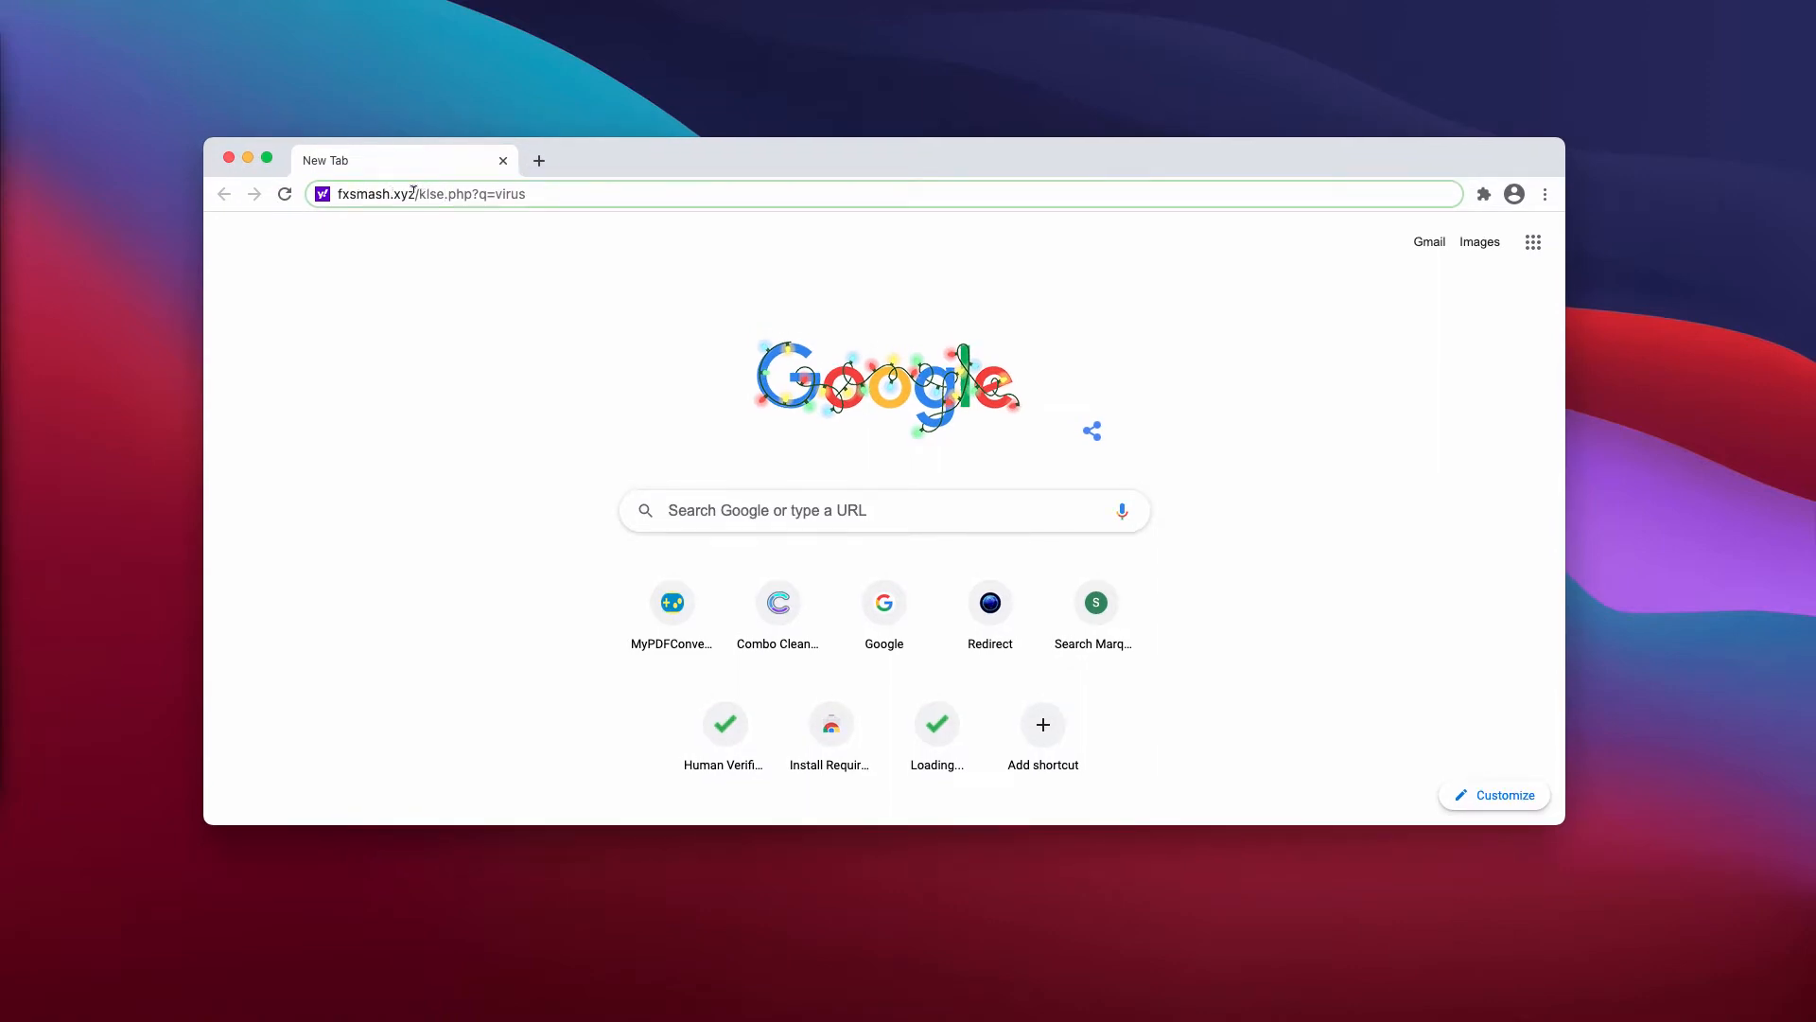
{"action": "left_click", "coordinate": [377, 193]}
{"action": "left_click", "coordinate": [611, 193]}
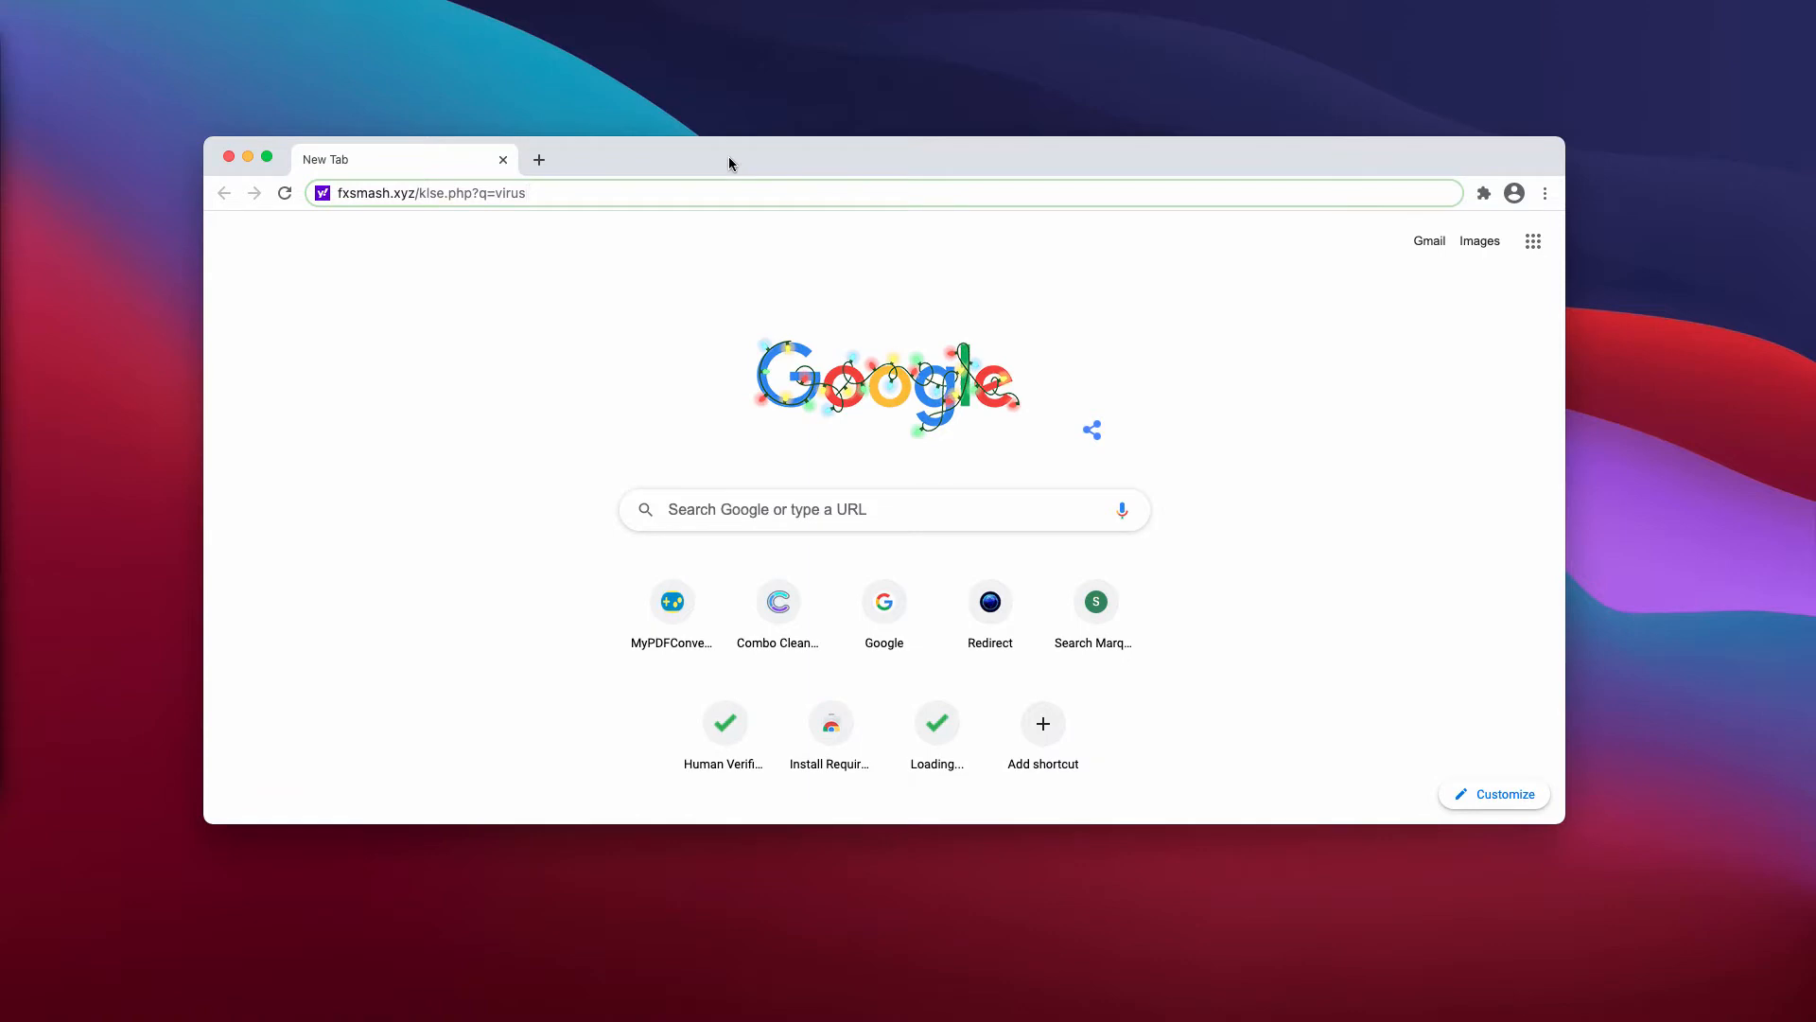
{"action": "left_click_drag", "start_coordinate": [728, 162], "coordinate": [729, 168]}
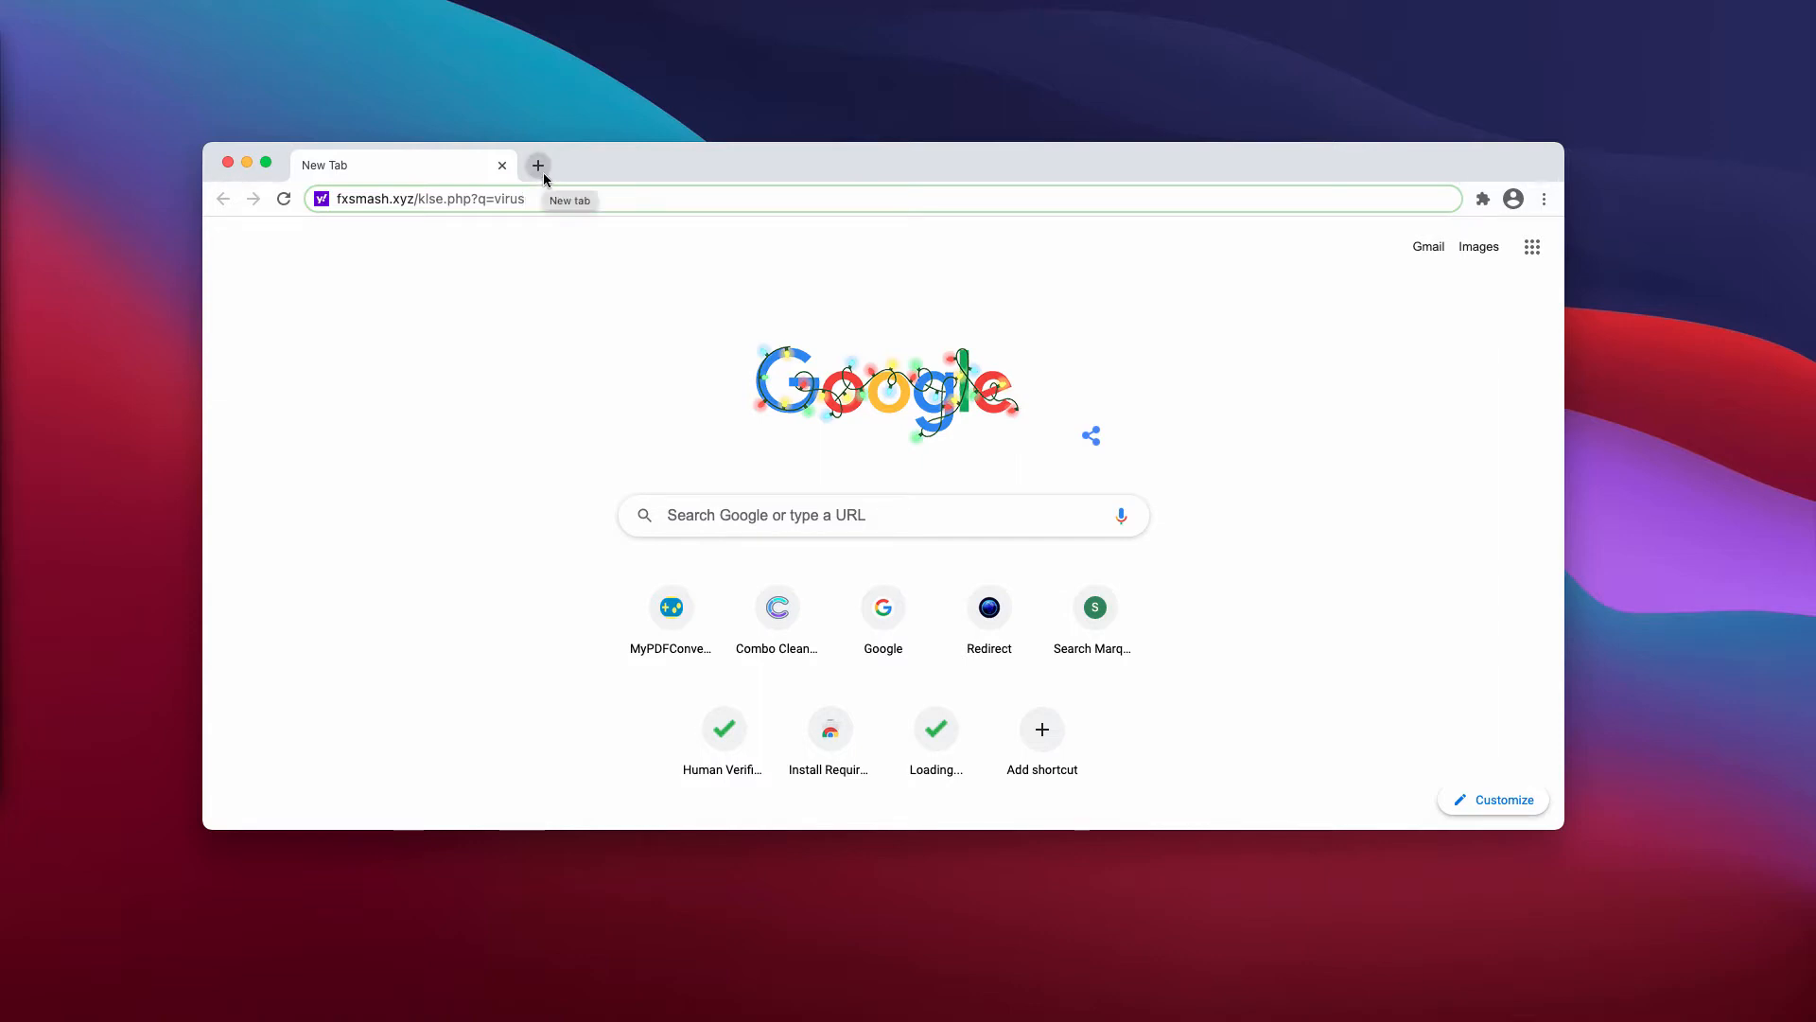
Search Google for car in a new tab and inspect the redirected https address leading to Yahoo.
{"action": "left_click", "coordinate": [540, 170]}
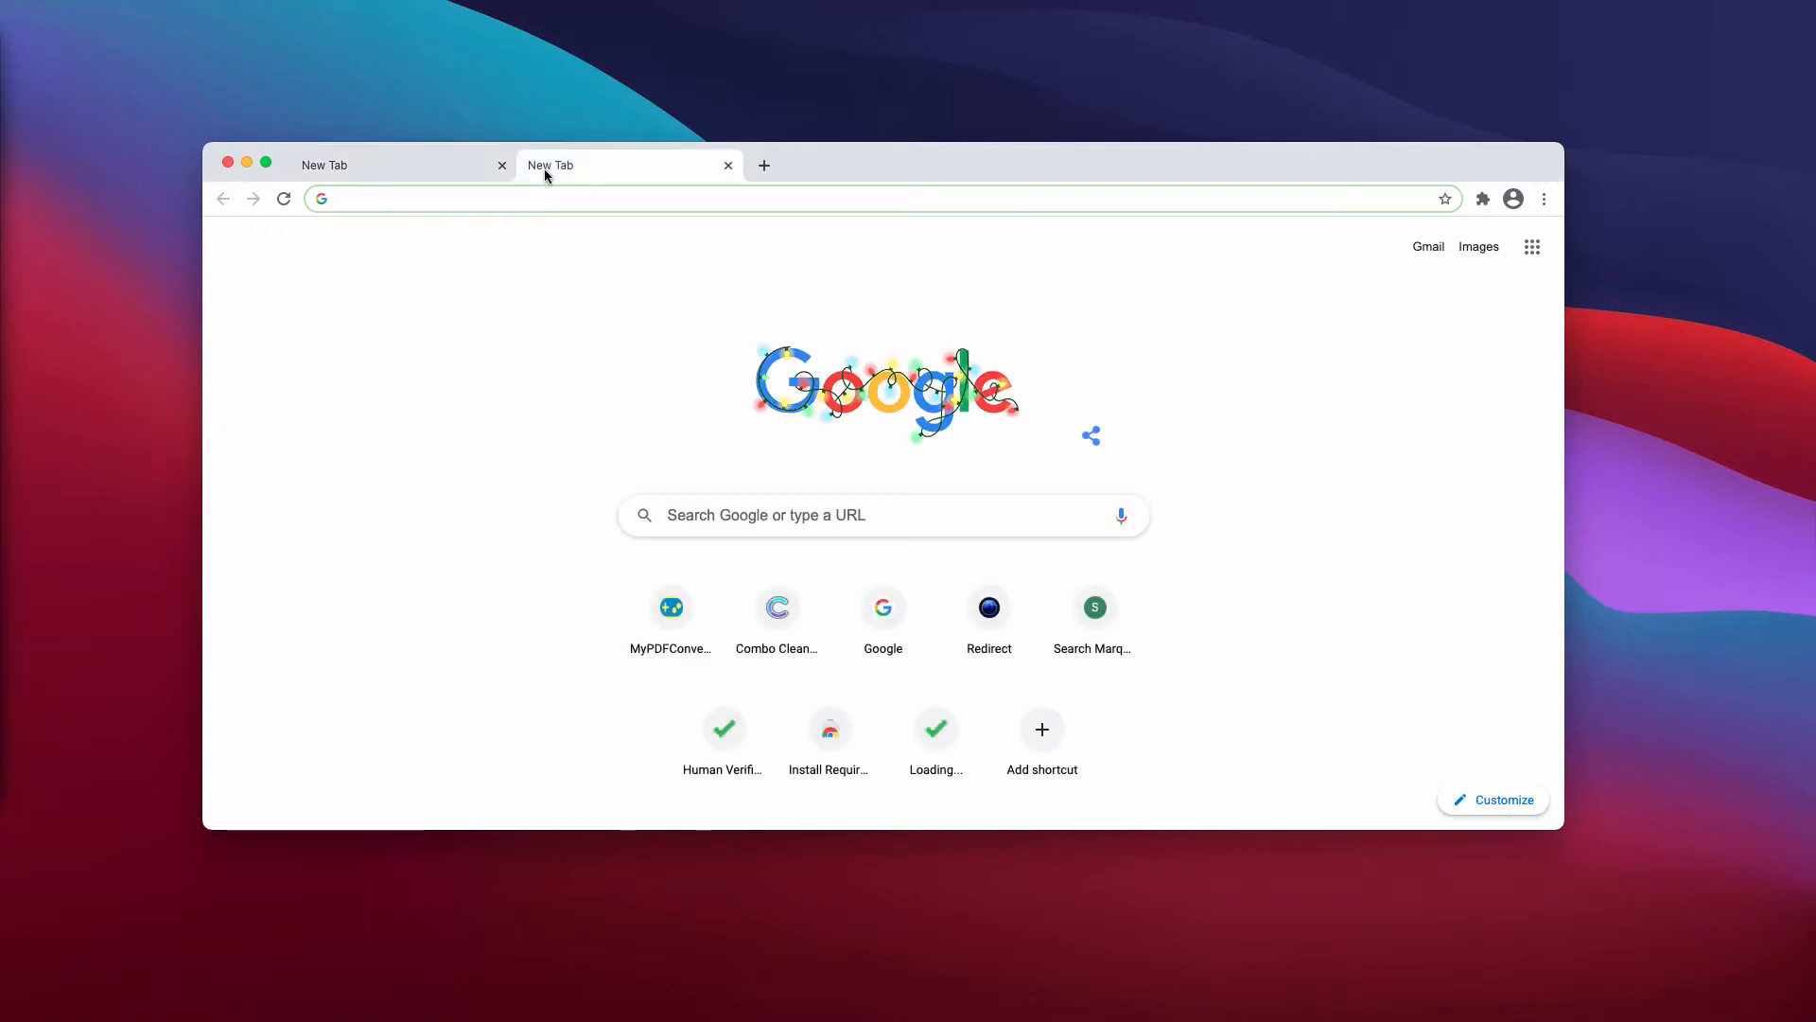
{"action": "type", "text": "google.com"}
{"action": "key", "text": "Return"}
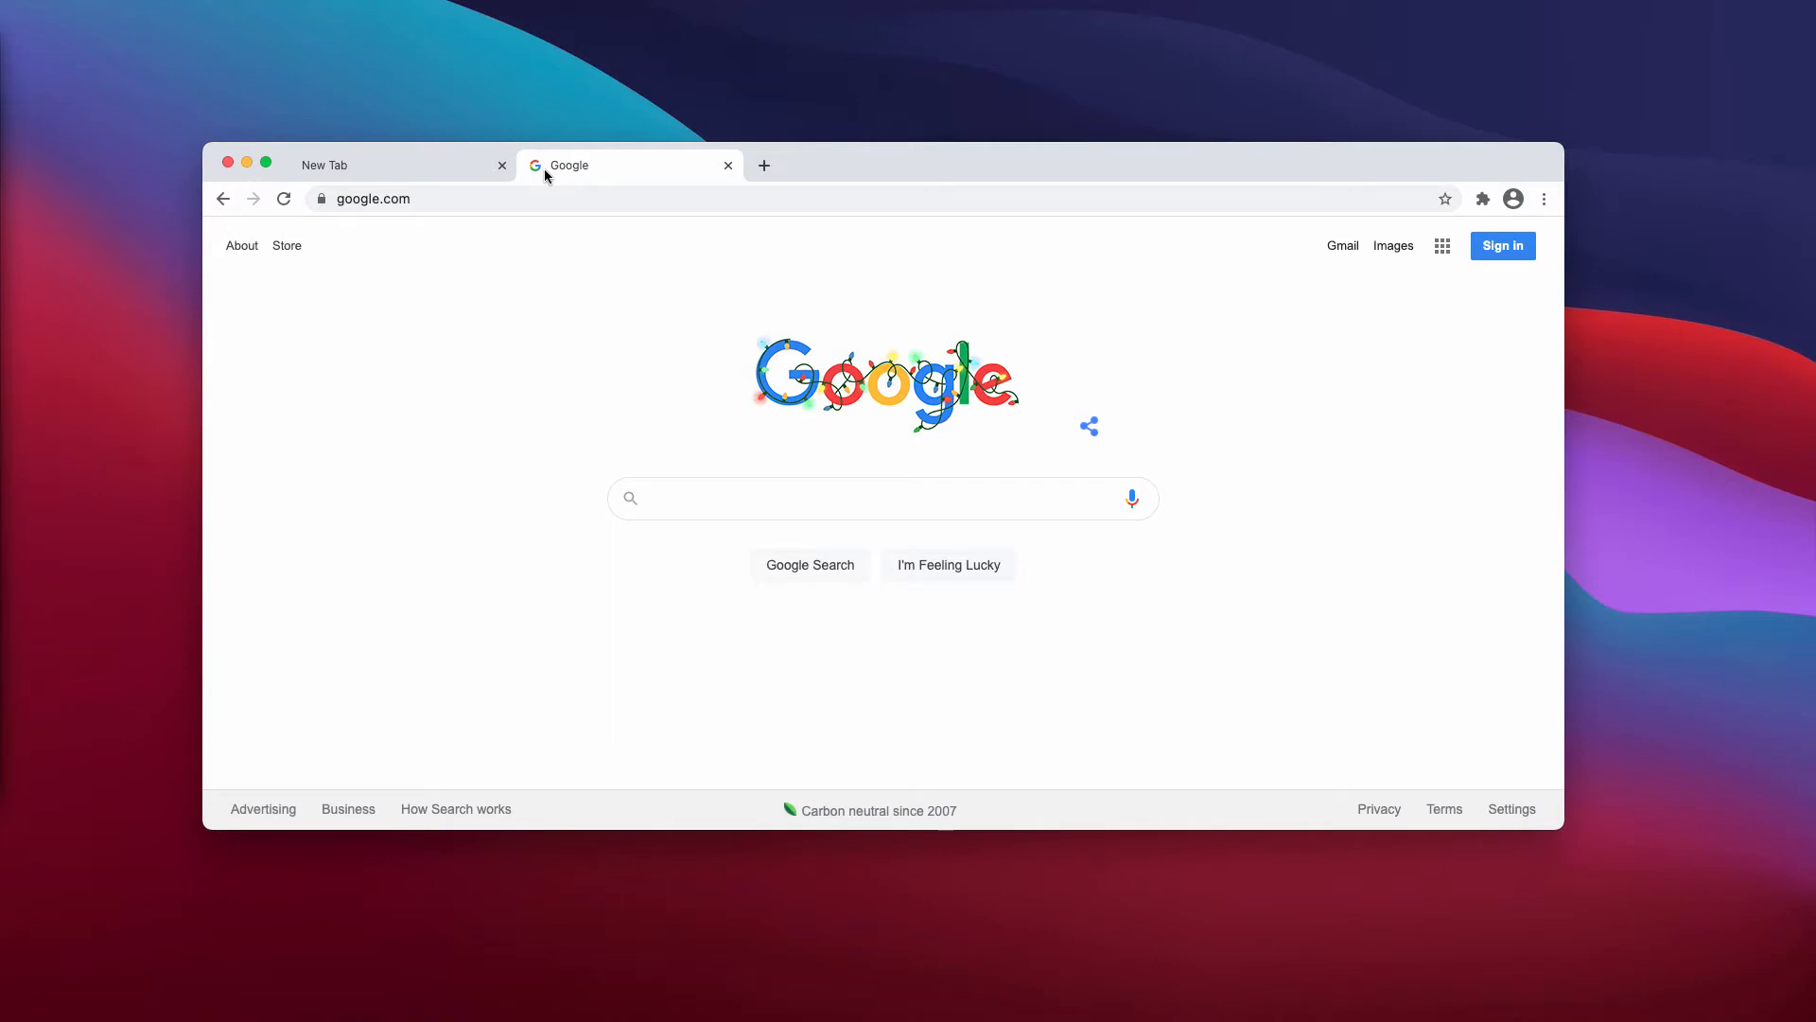
{"action": "type", "text": "car"}
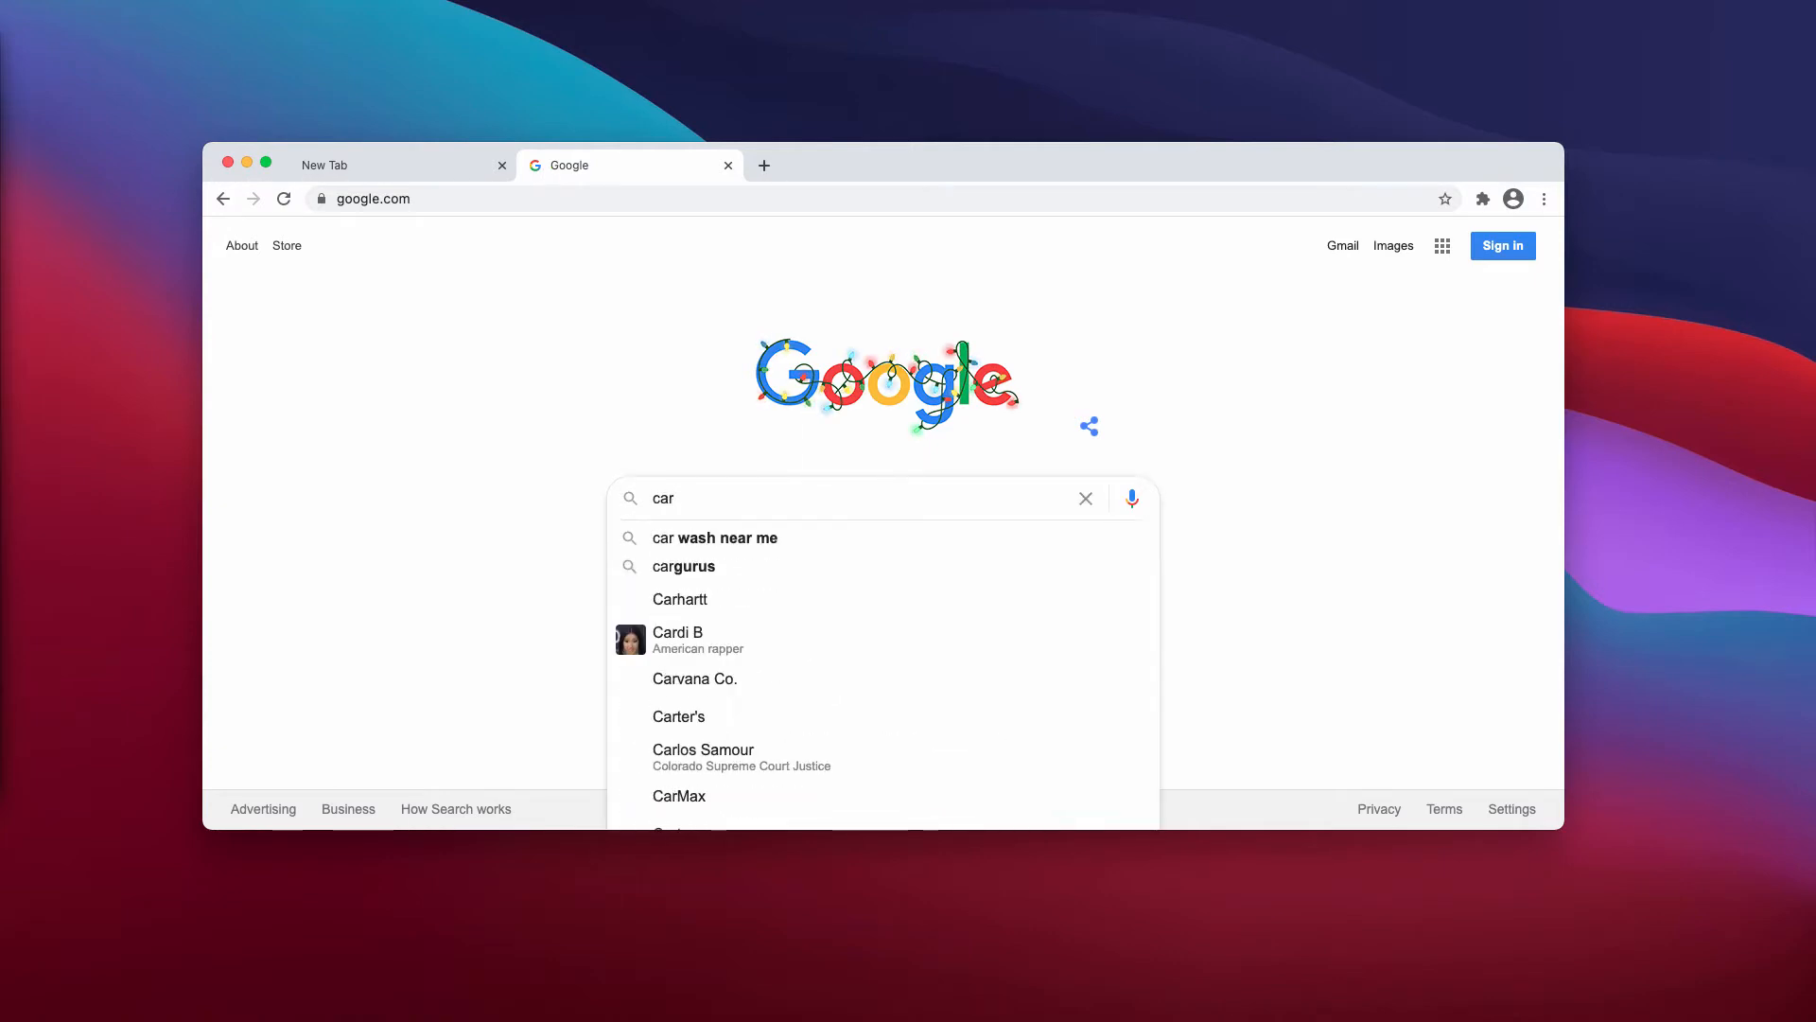
{"action": "key", "text": "Return"}
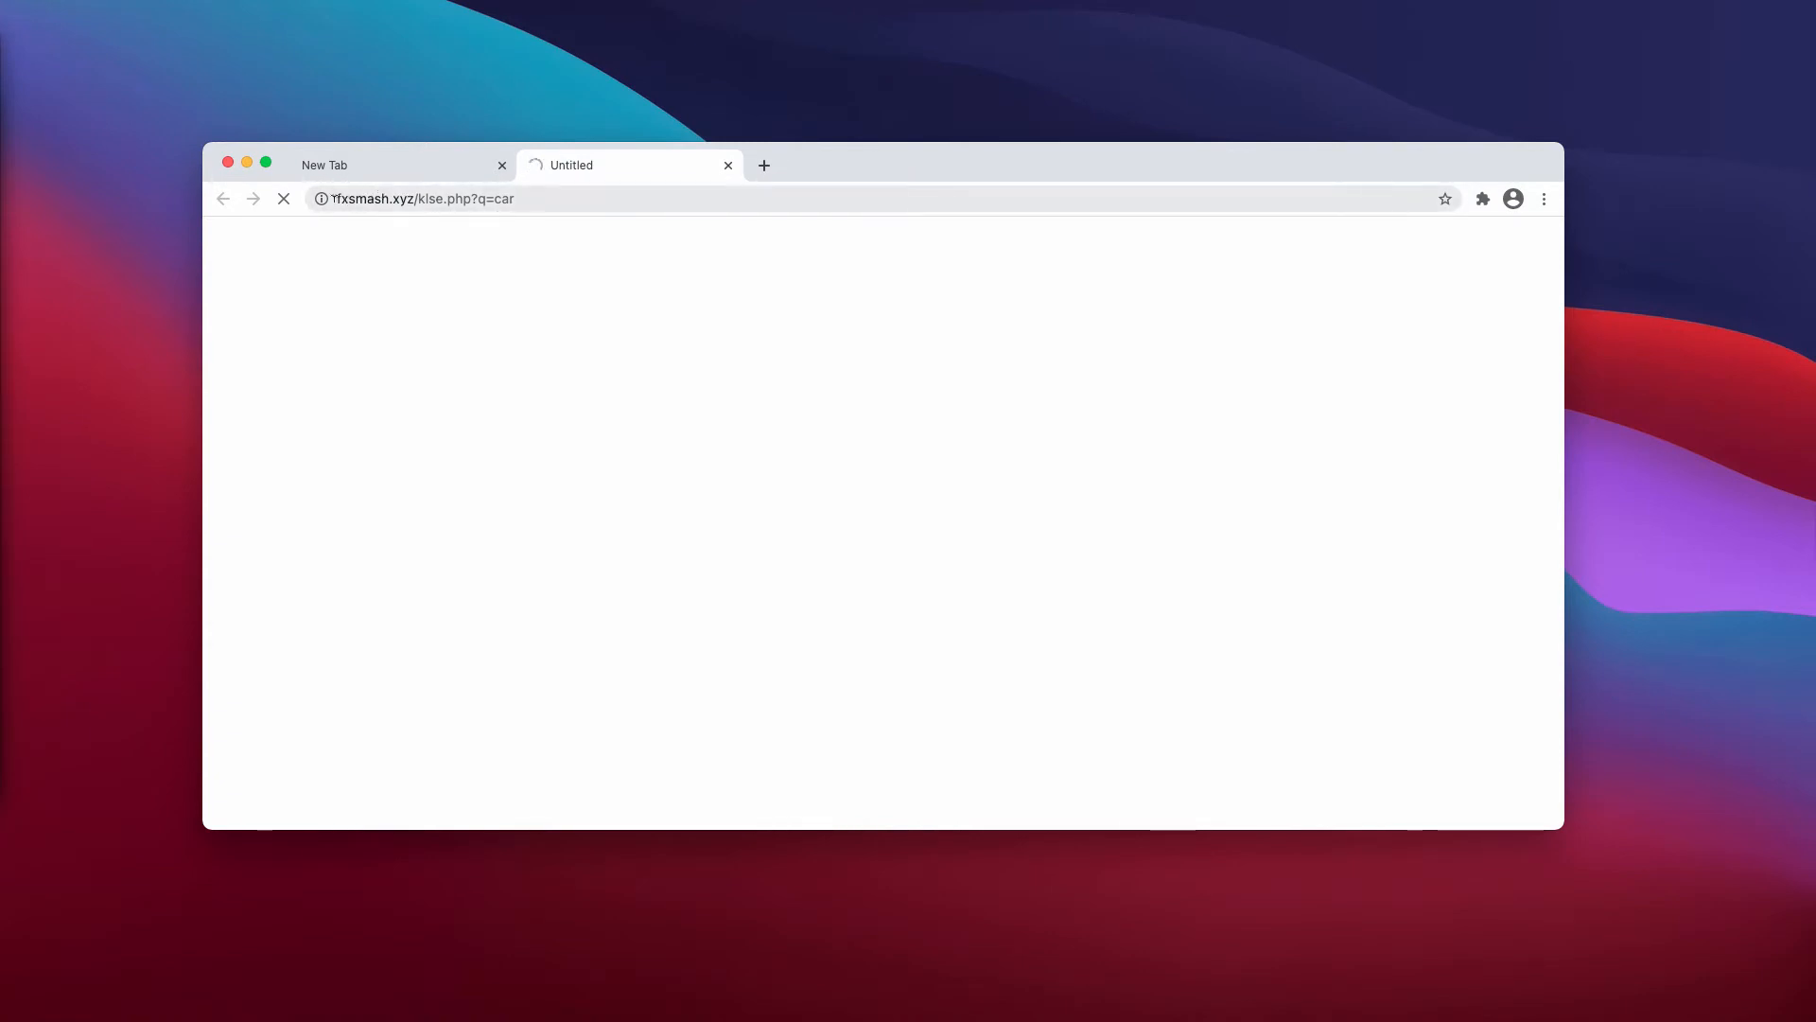
{"action": "left_click", "coordinate": [417, 198]}
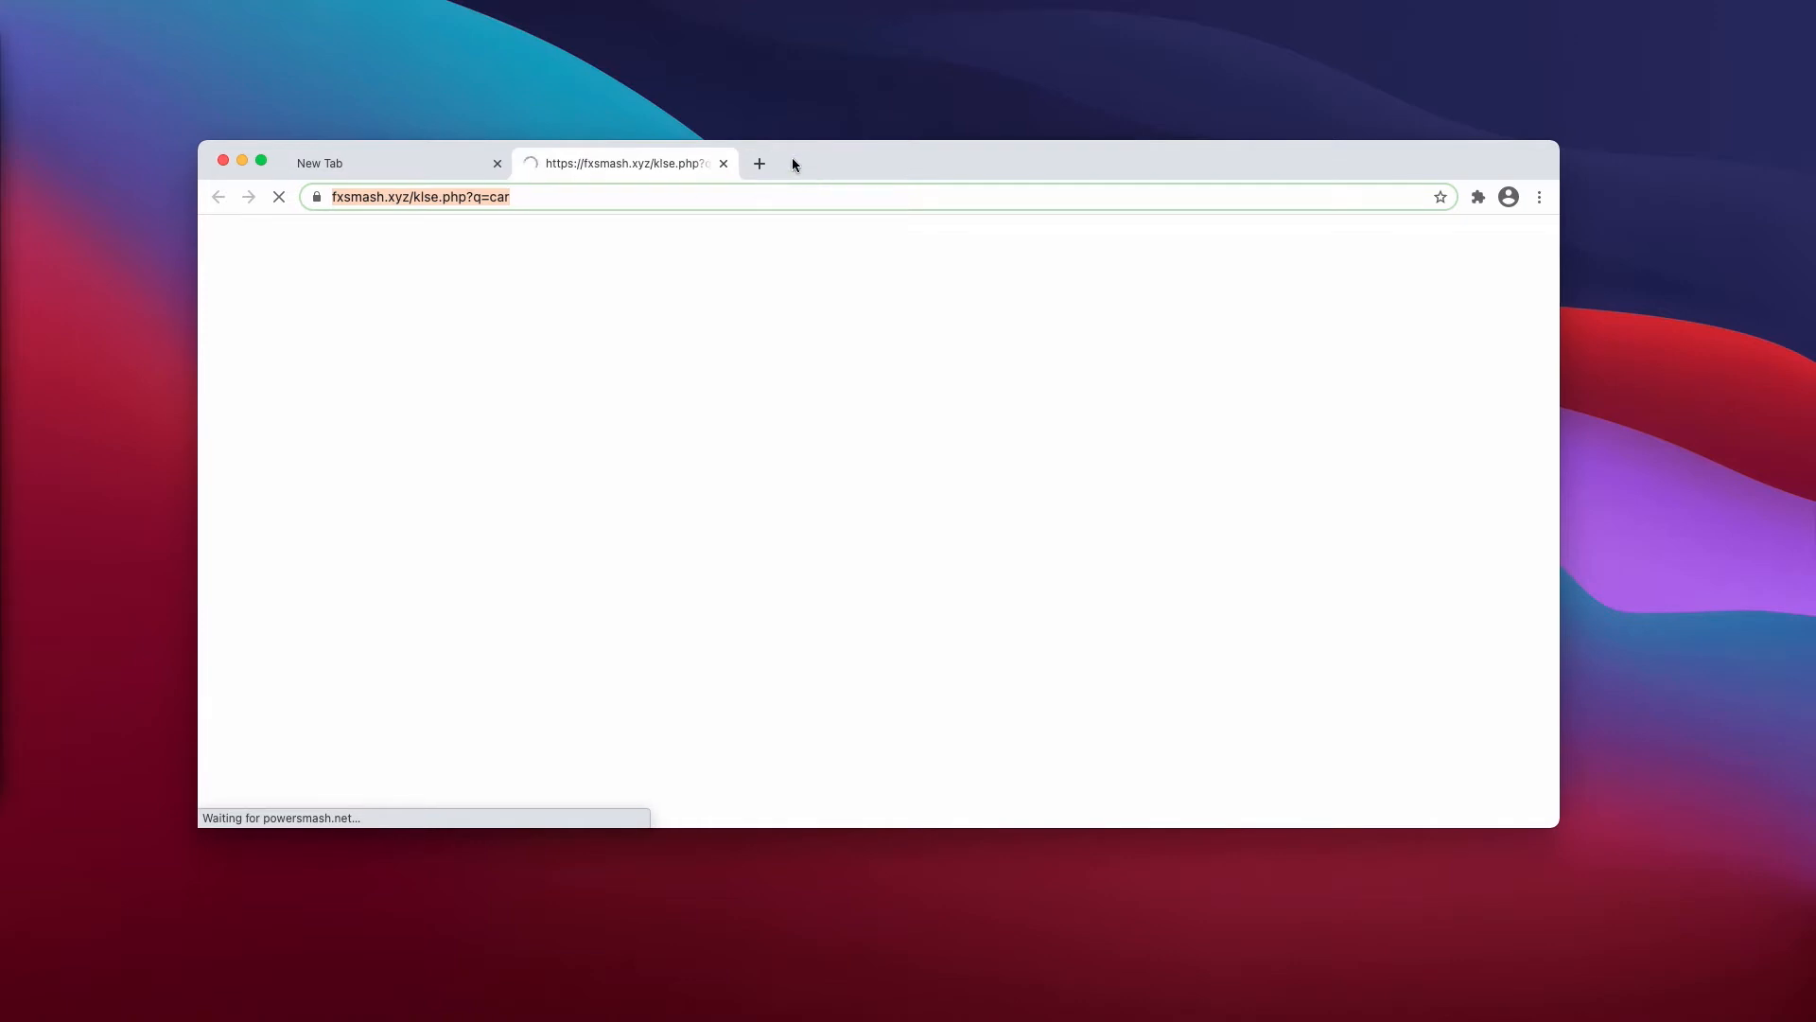
{"action": "left_click", "coordinate": [355, 201]}
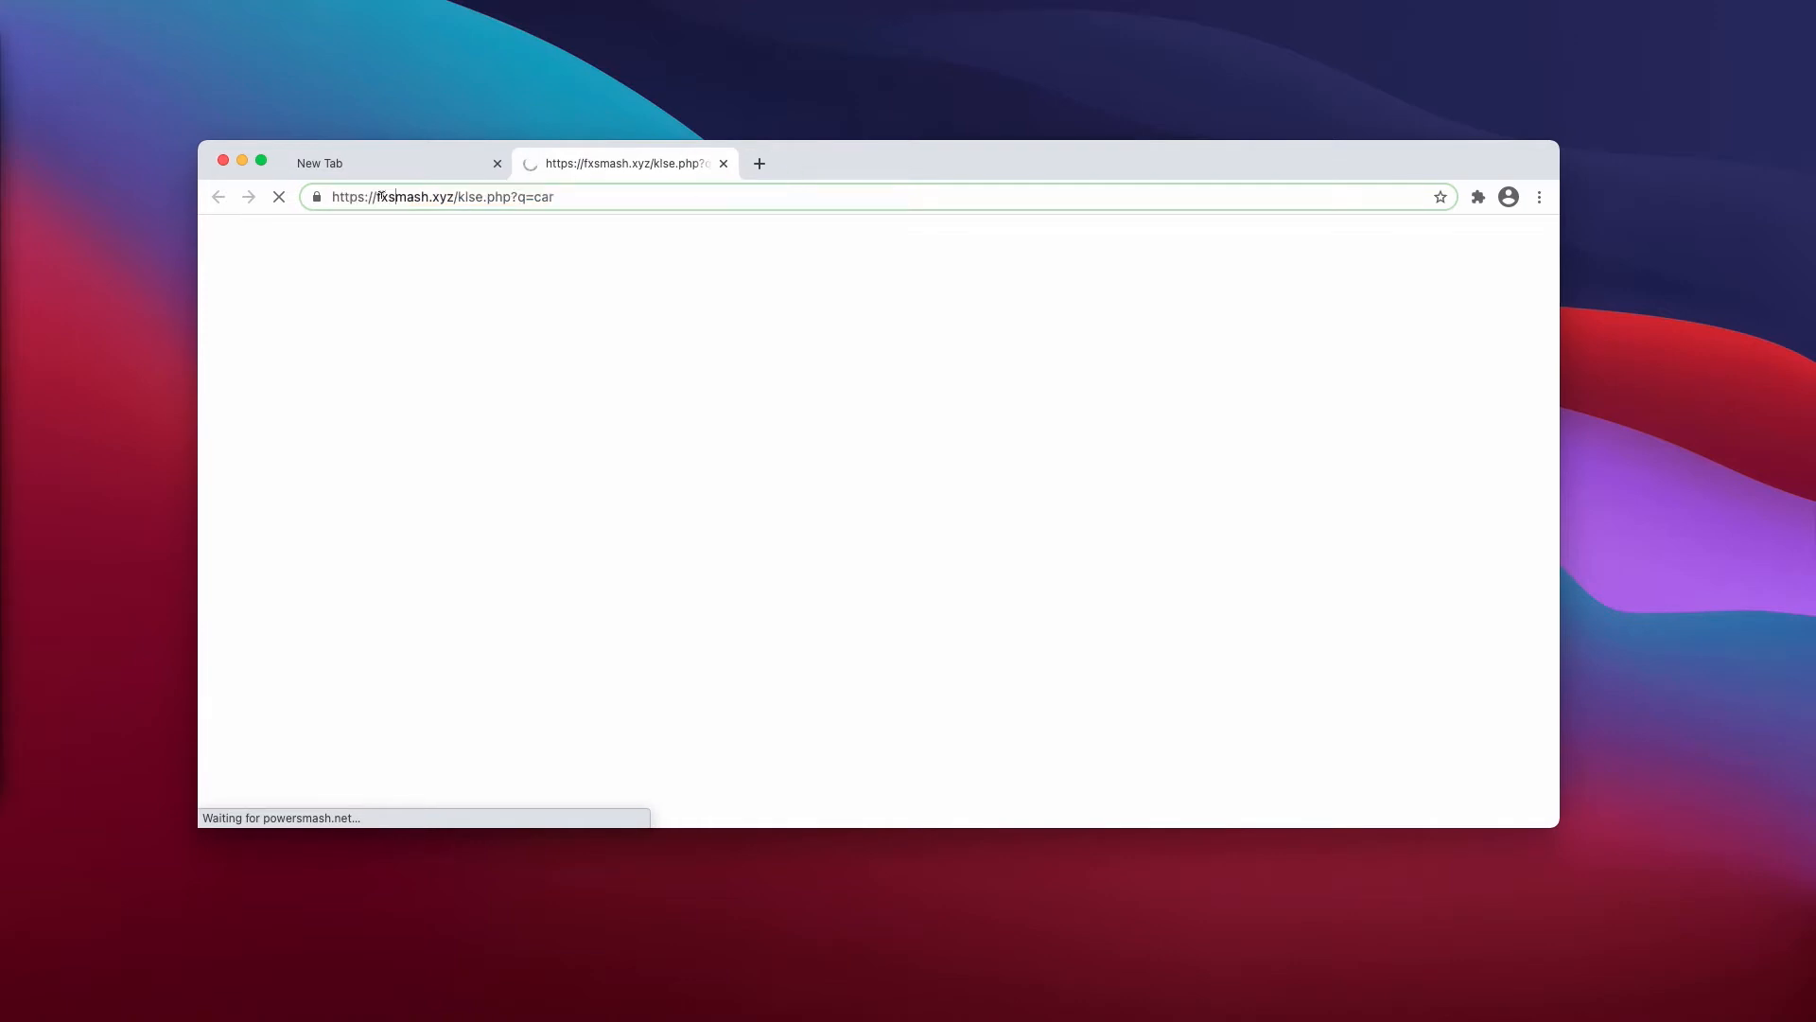
{"action": "left_click", "coordinate": [492, 196]}
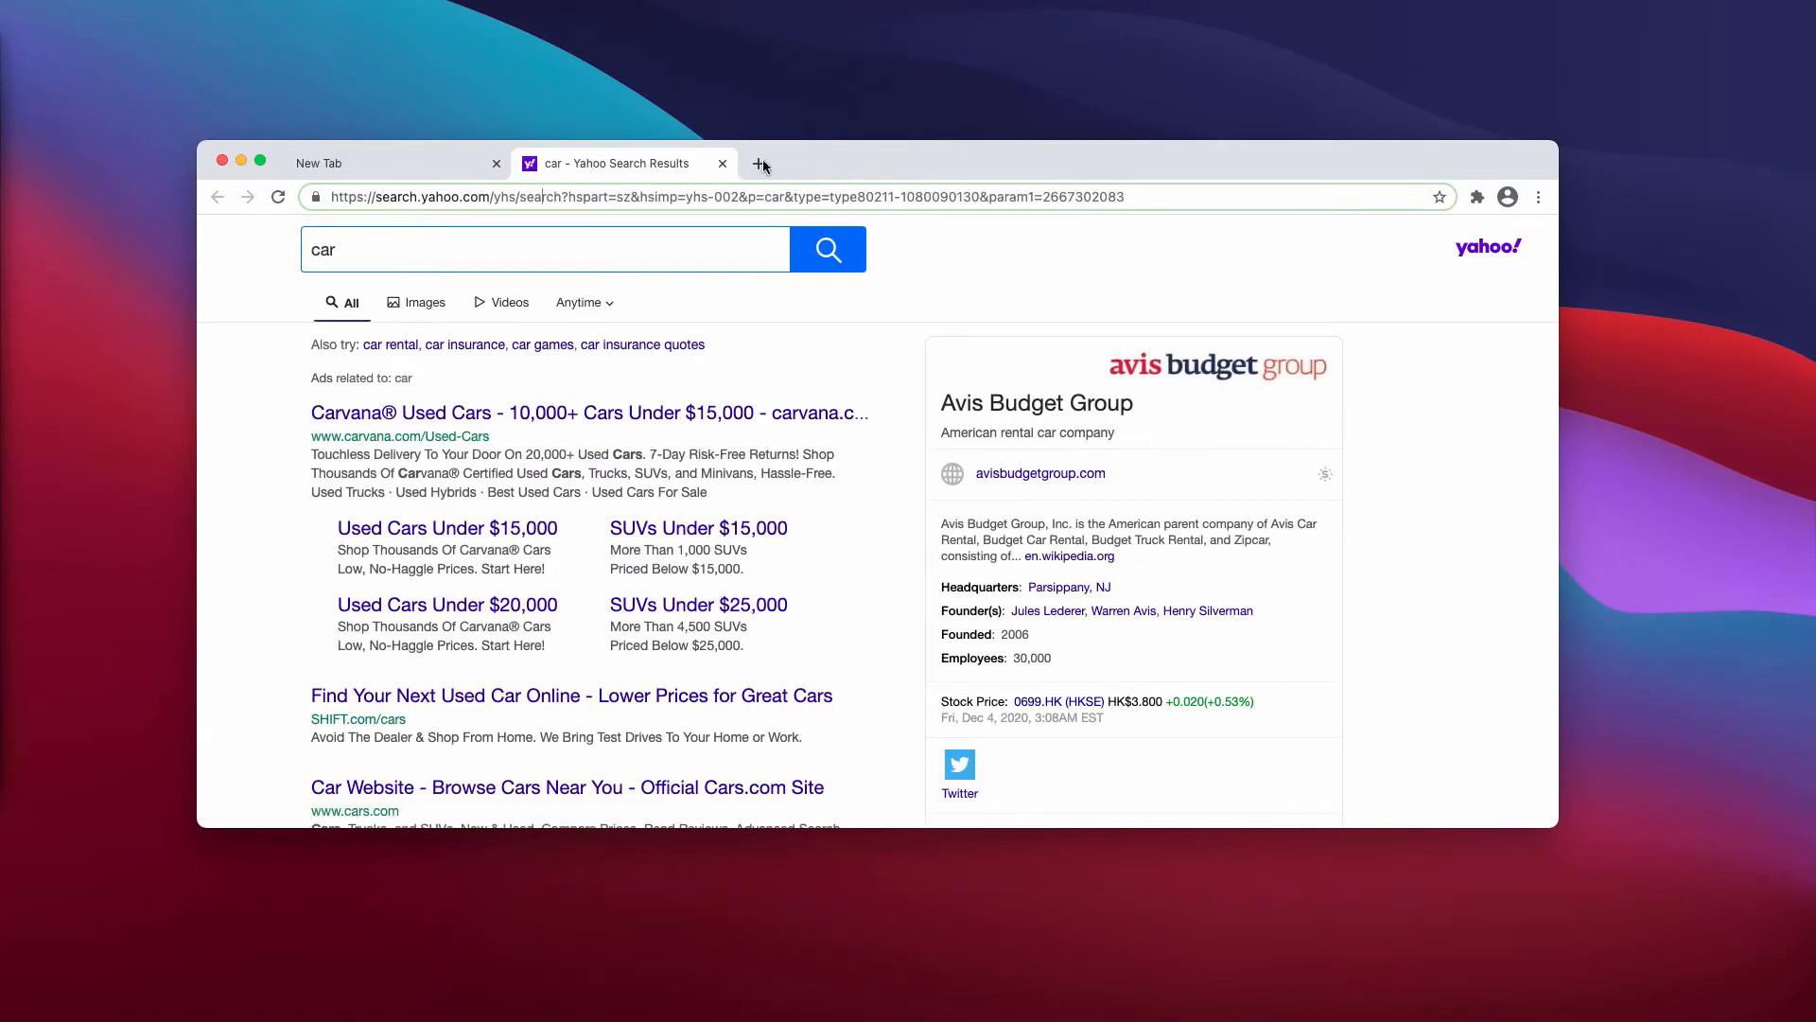
{"action": "left_click_drag", "start_coordinate": [916, 167], "coordinate": [903, 167]}
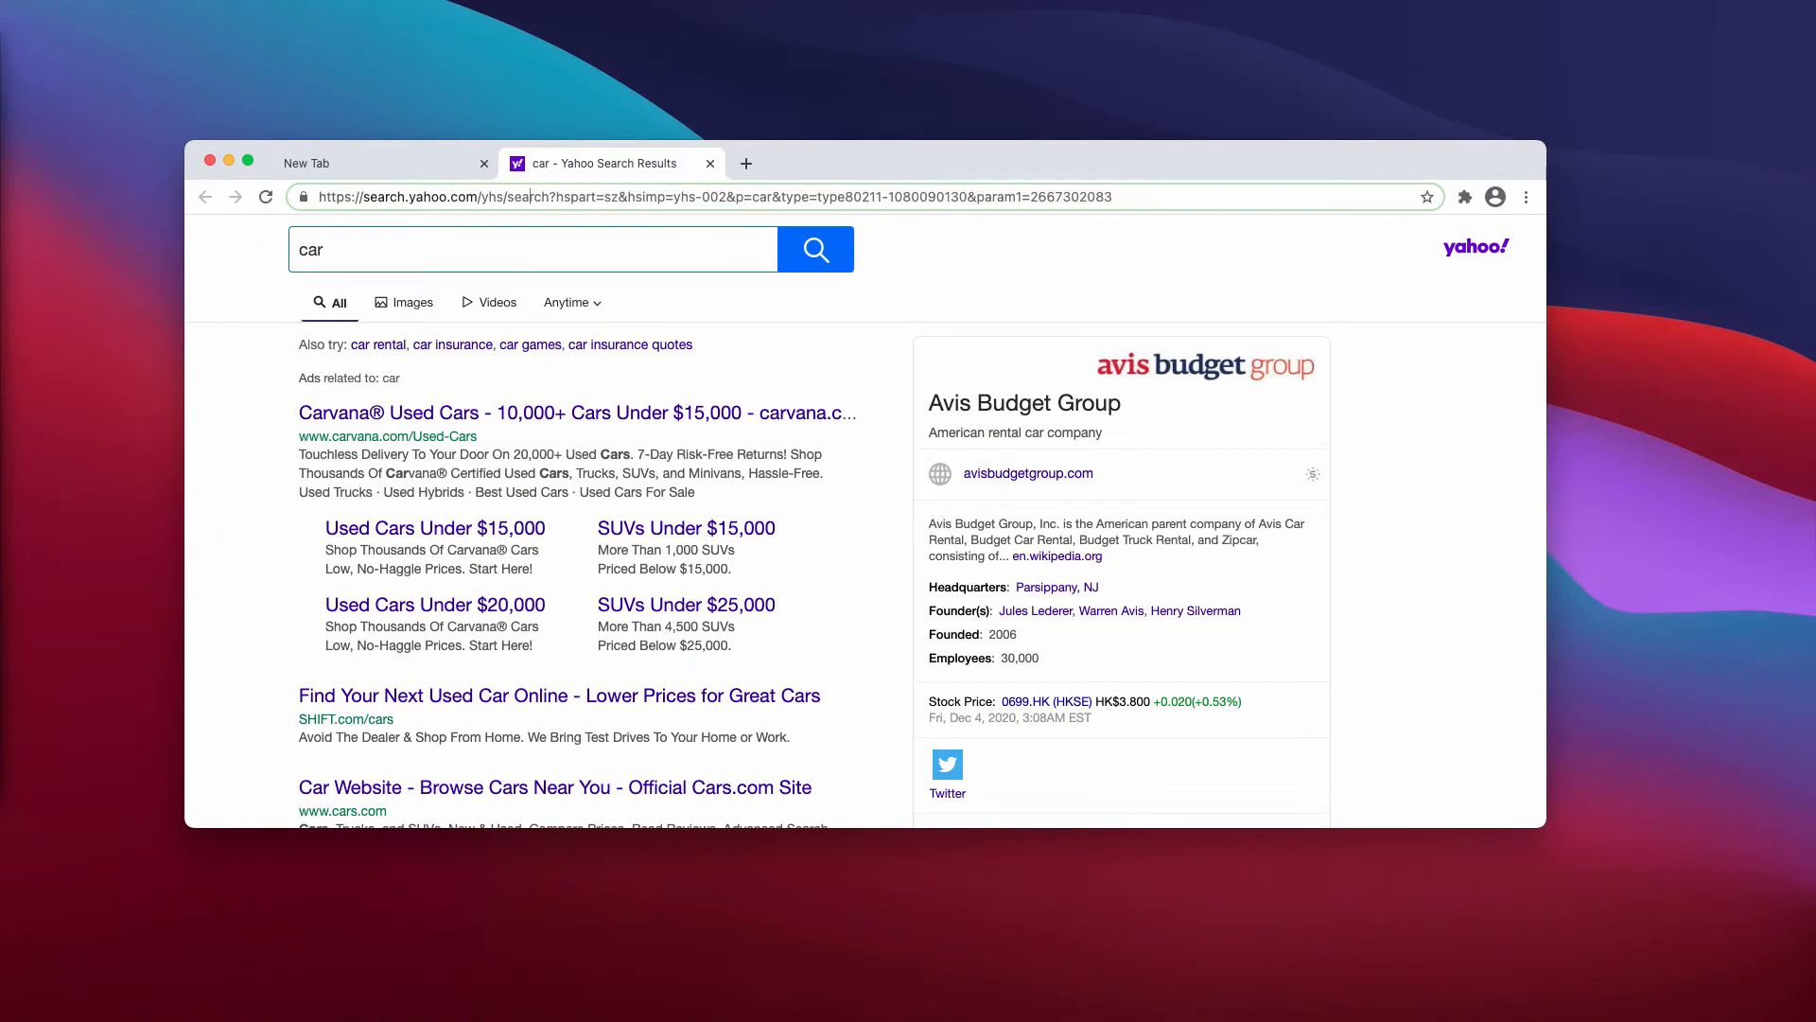
Remove the GillCom extension from Chrome's extensions page and confirm.
{"action": "left_click", "coordinate": [1529, 196]}
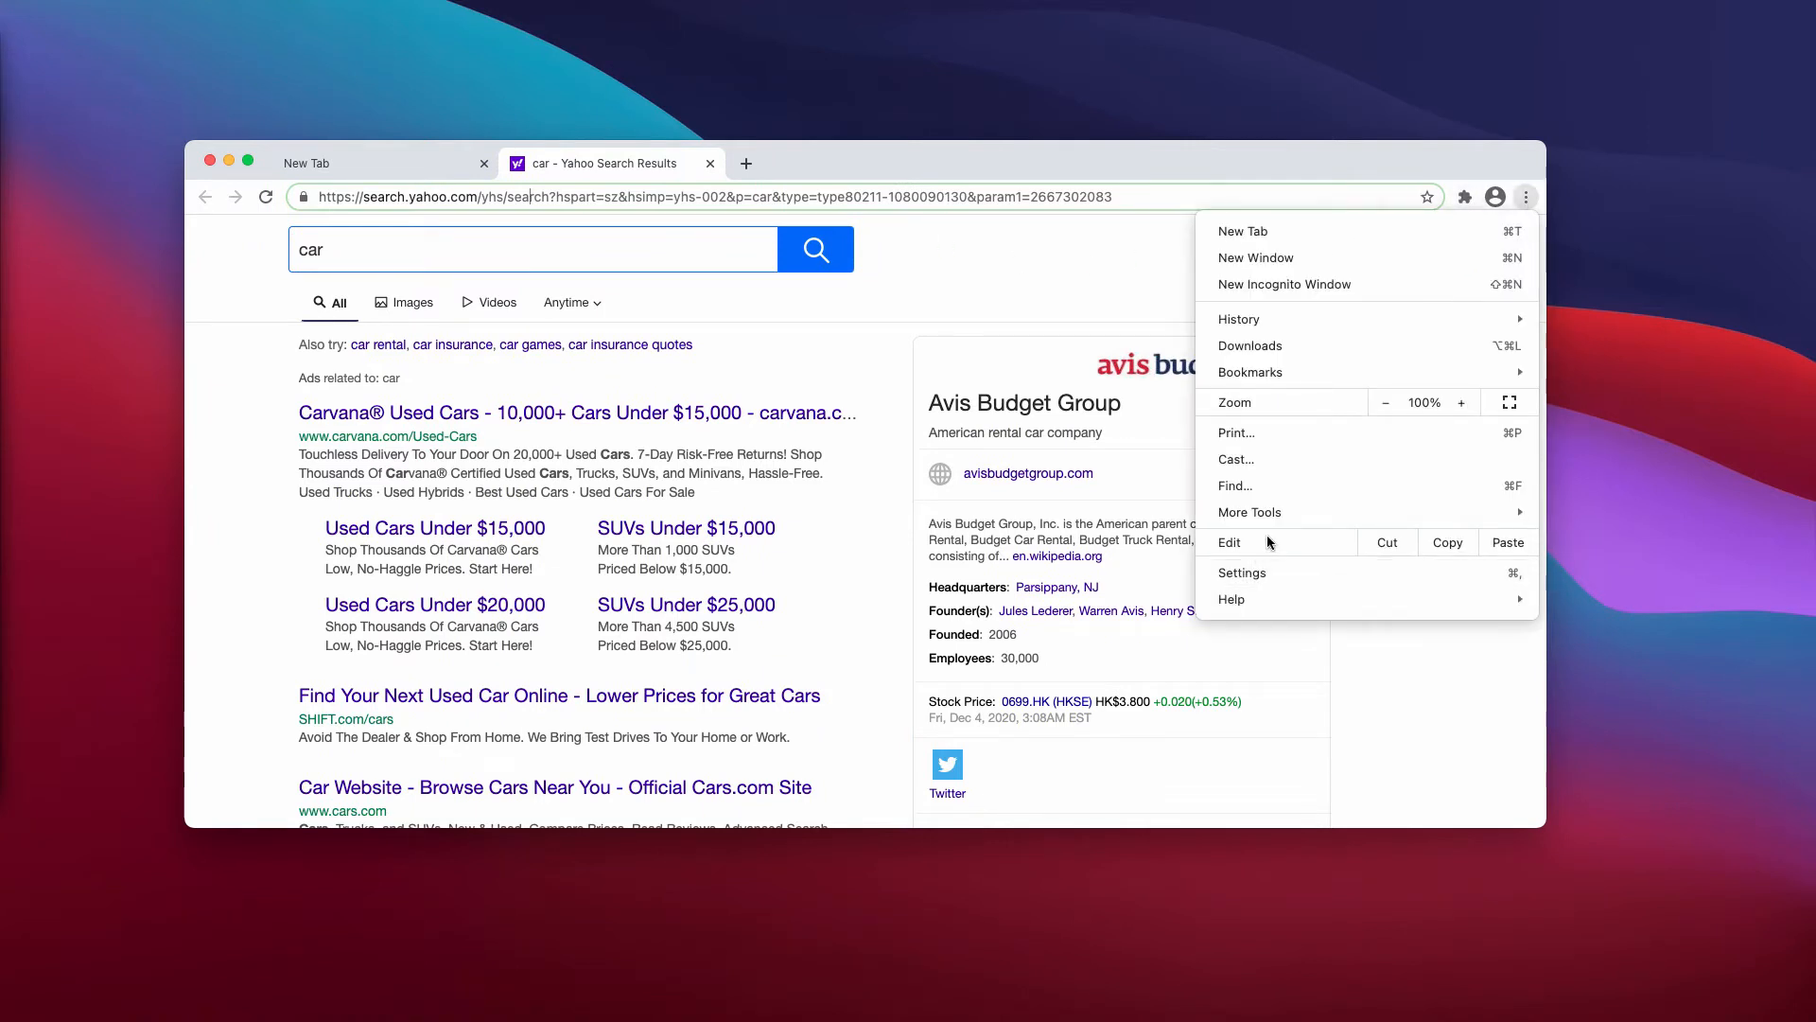
{"action": "mouse_move", "coordinate": [1249, 512]}
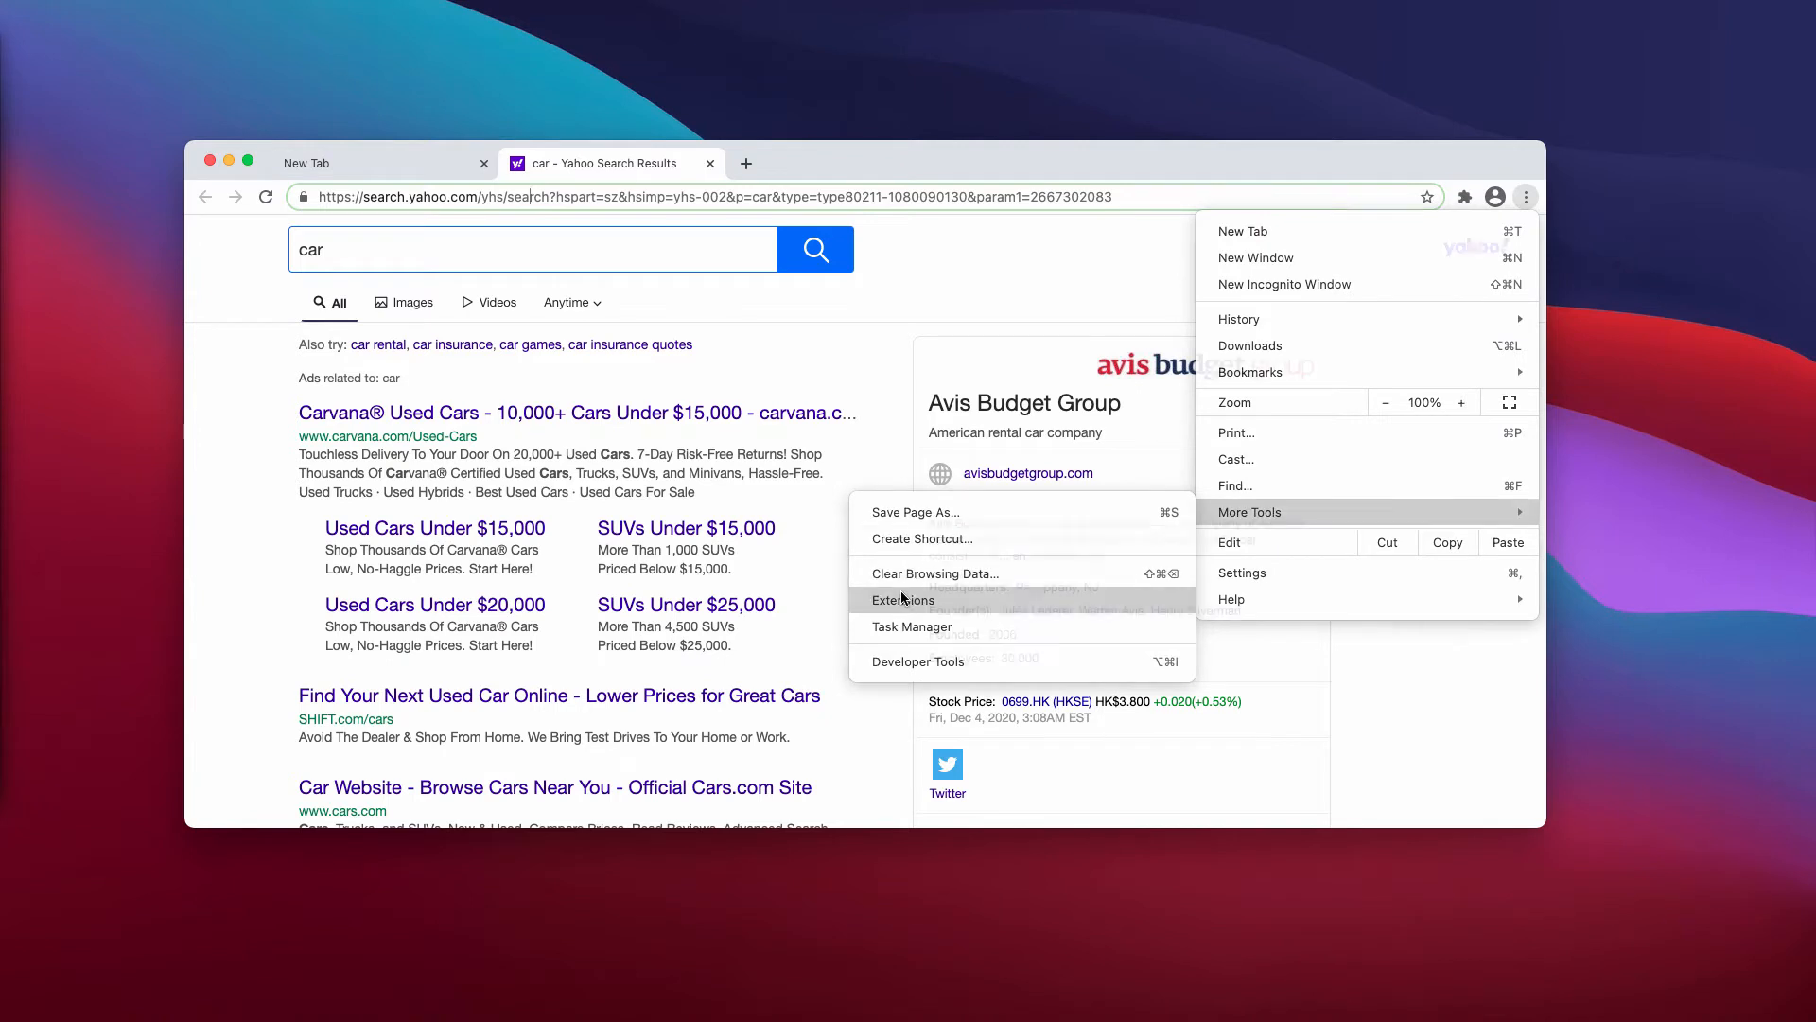
{"action": "left_click", "coordinate": [908, 593]}
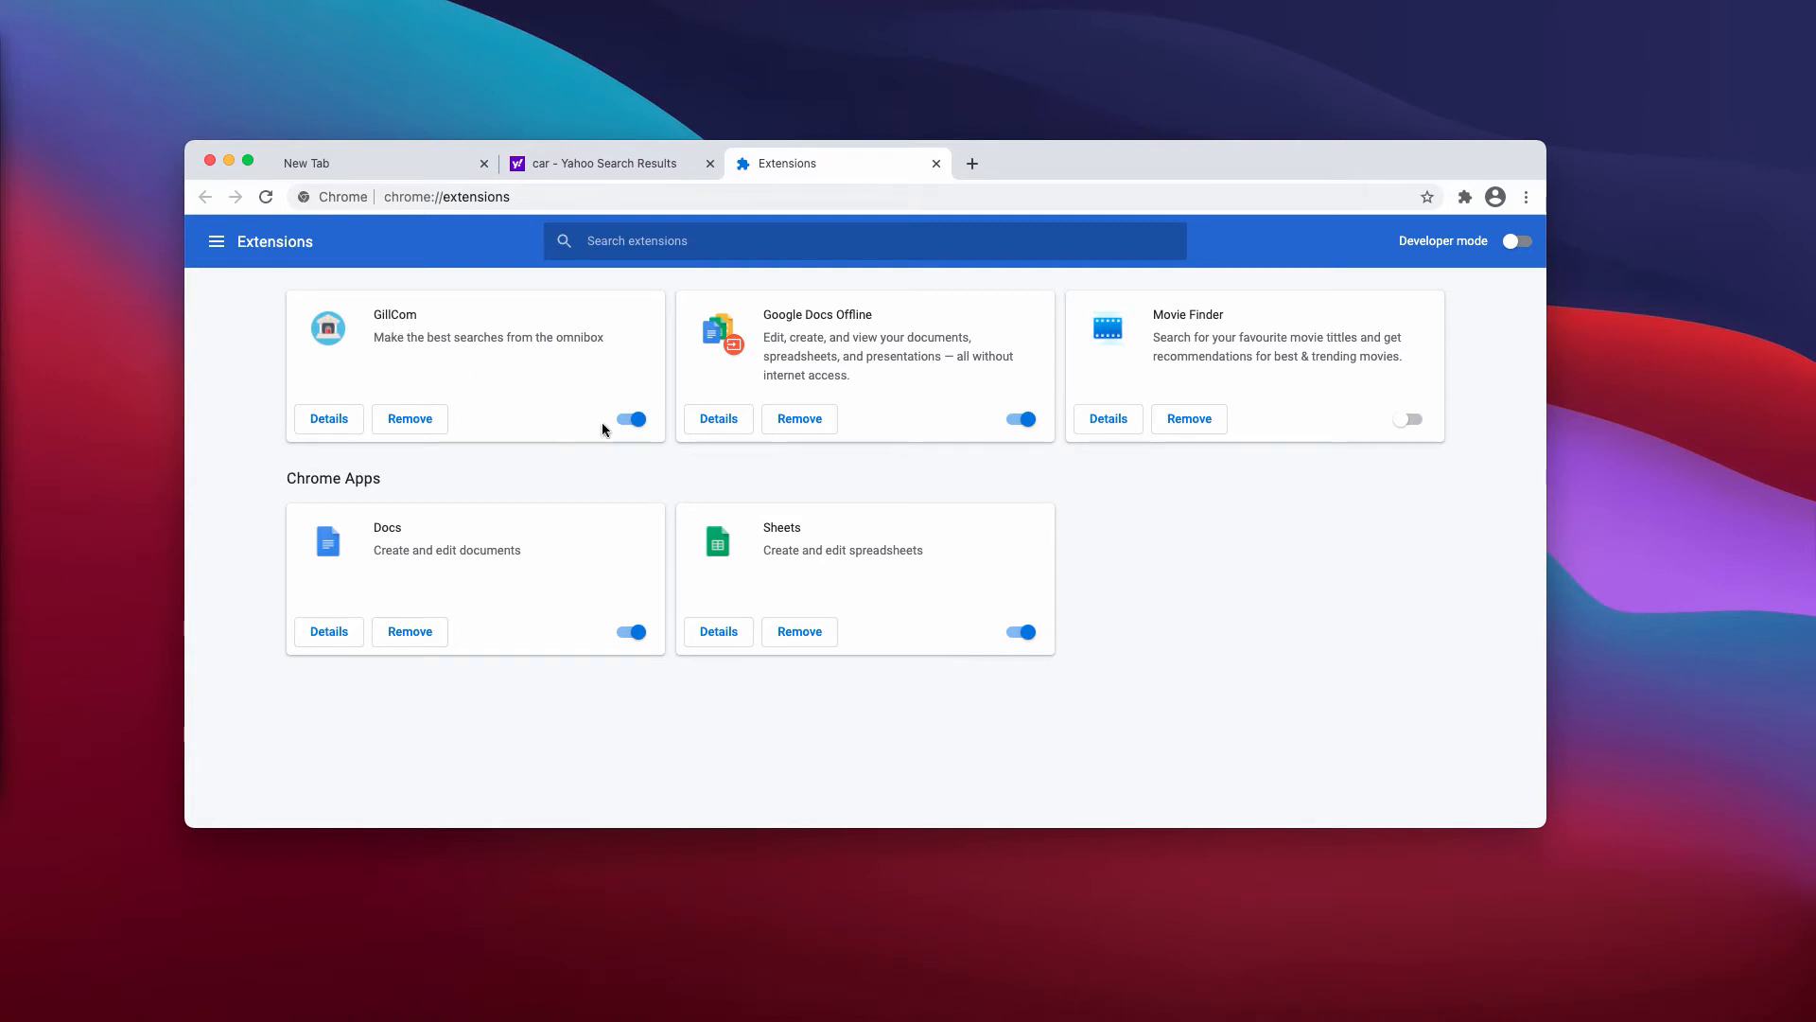
{"action": "left_click", "coordinate": [631, 420]}
{"action": "left_click", "coordinate": [411, 419]}
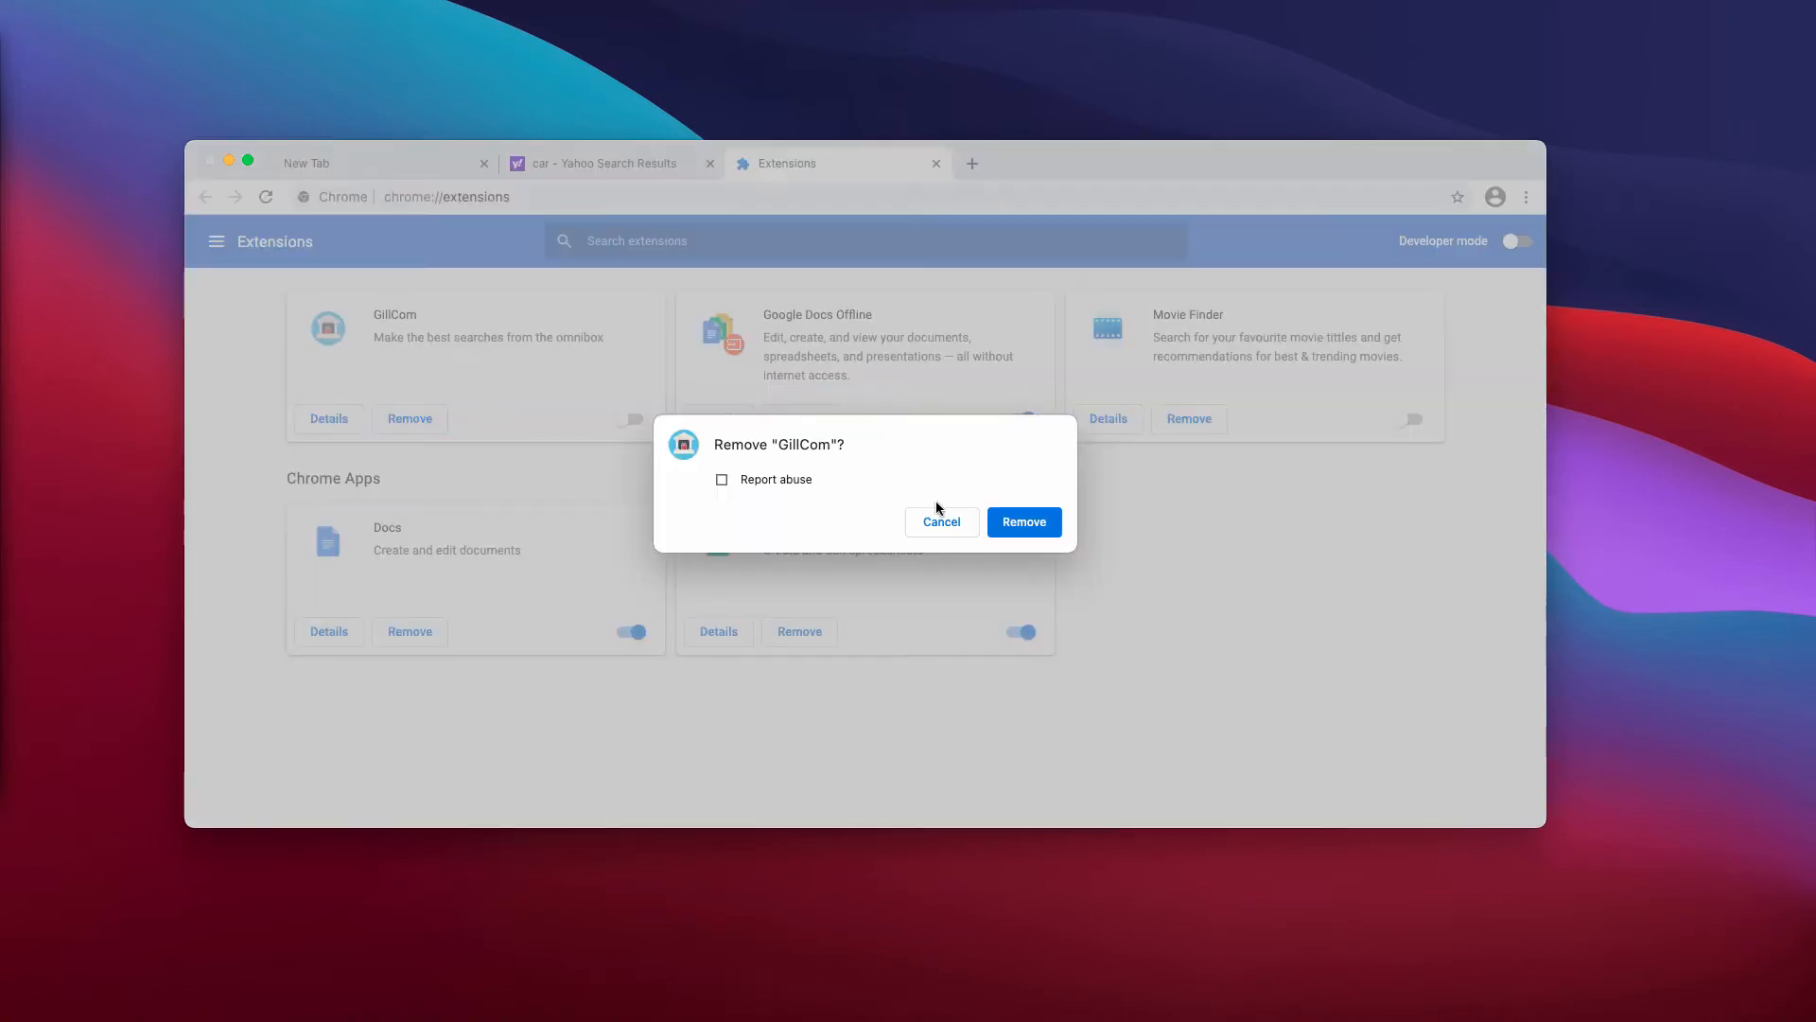
{"action": "left_click", "coordinate": [1016, 519]}
Go to google.com and run a search for virus.
{"action": "left_click", "coordinate": [469, 196]}
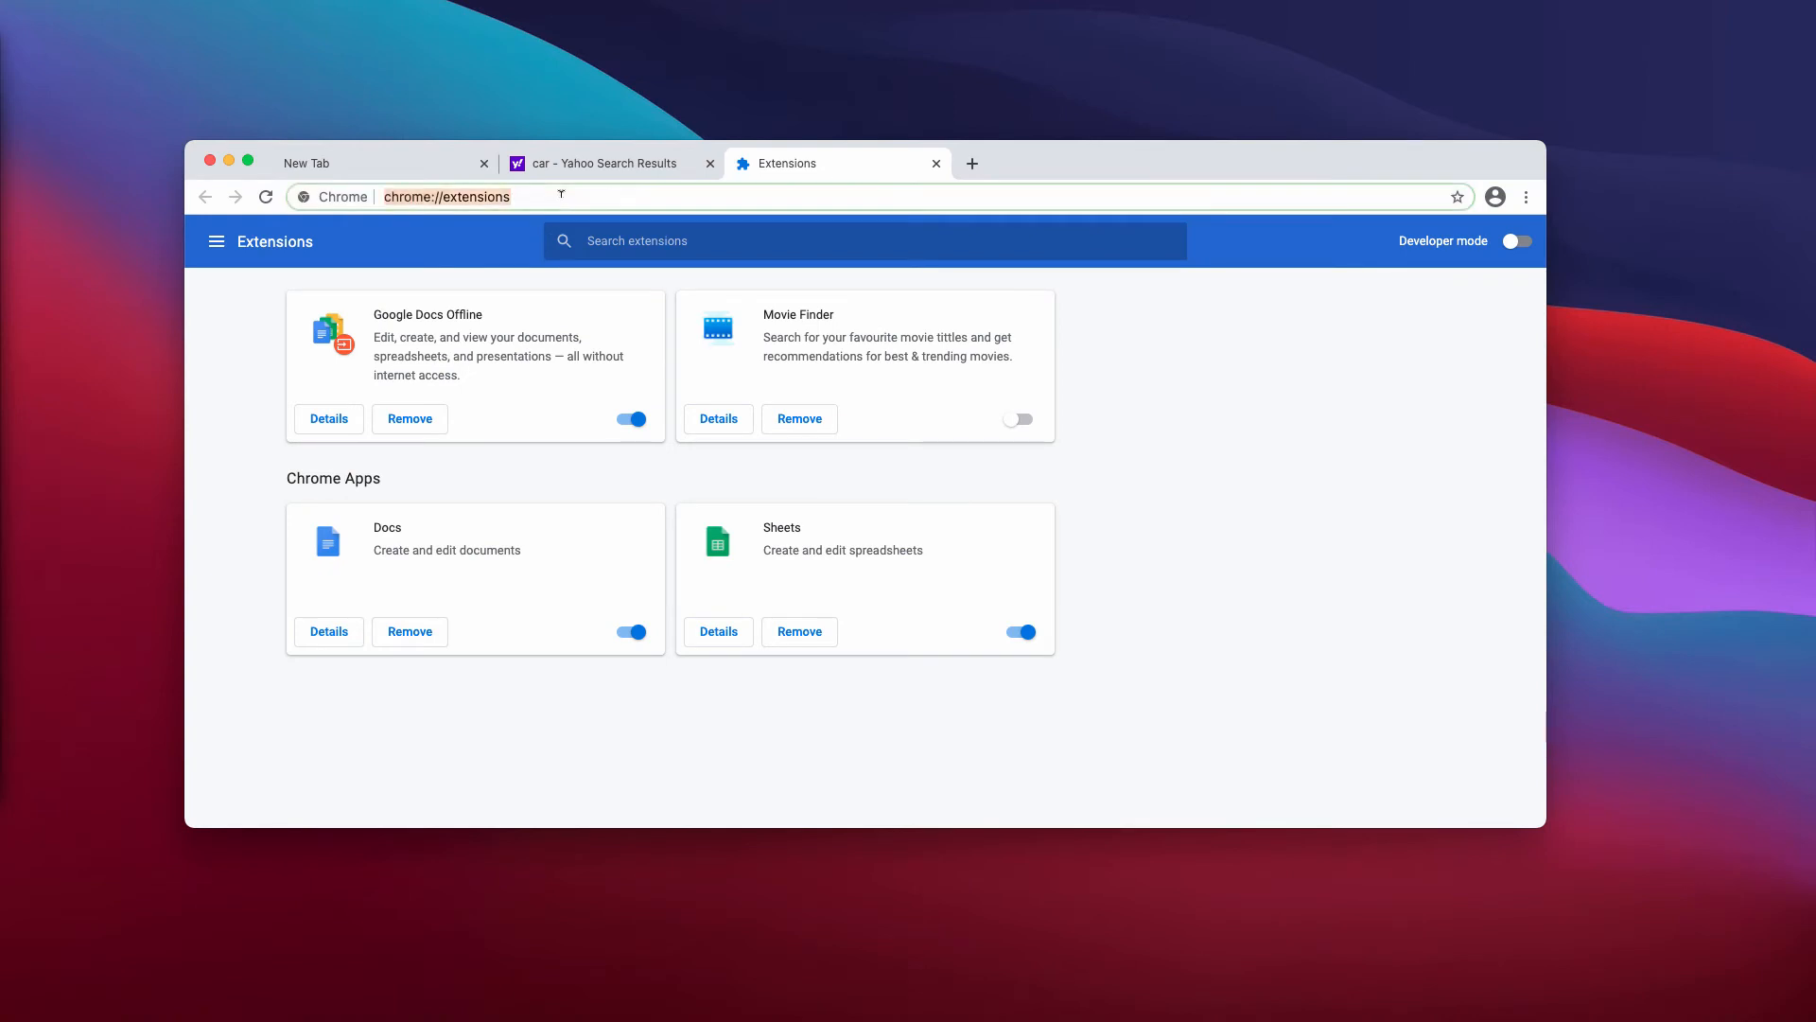
{"action": "type", "text": "g"}
{"action": "key", "text": "Return"}
{"action": "type", "text": "virus"}
{"action": "key", "text": "Return"}
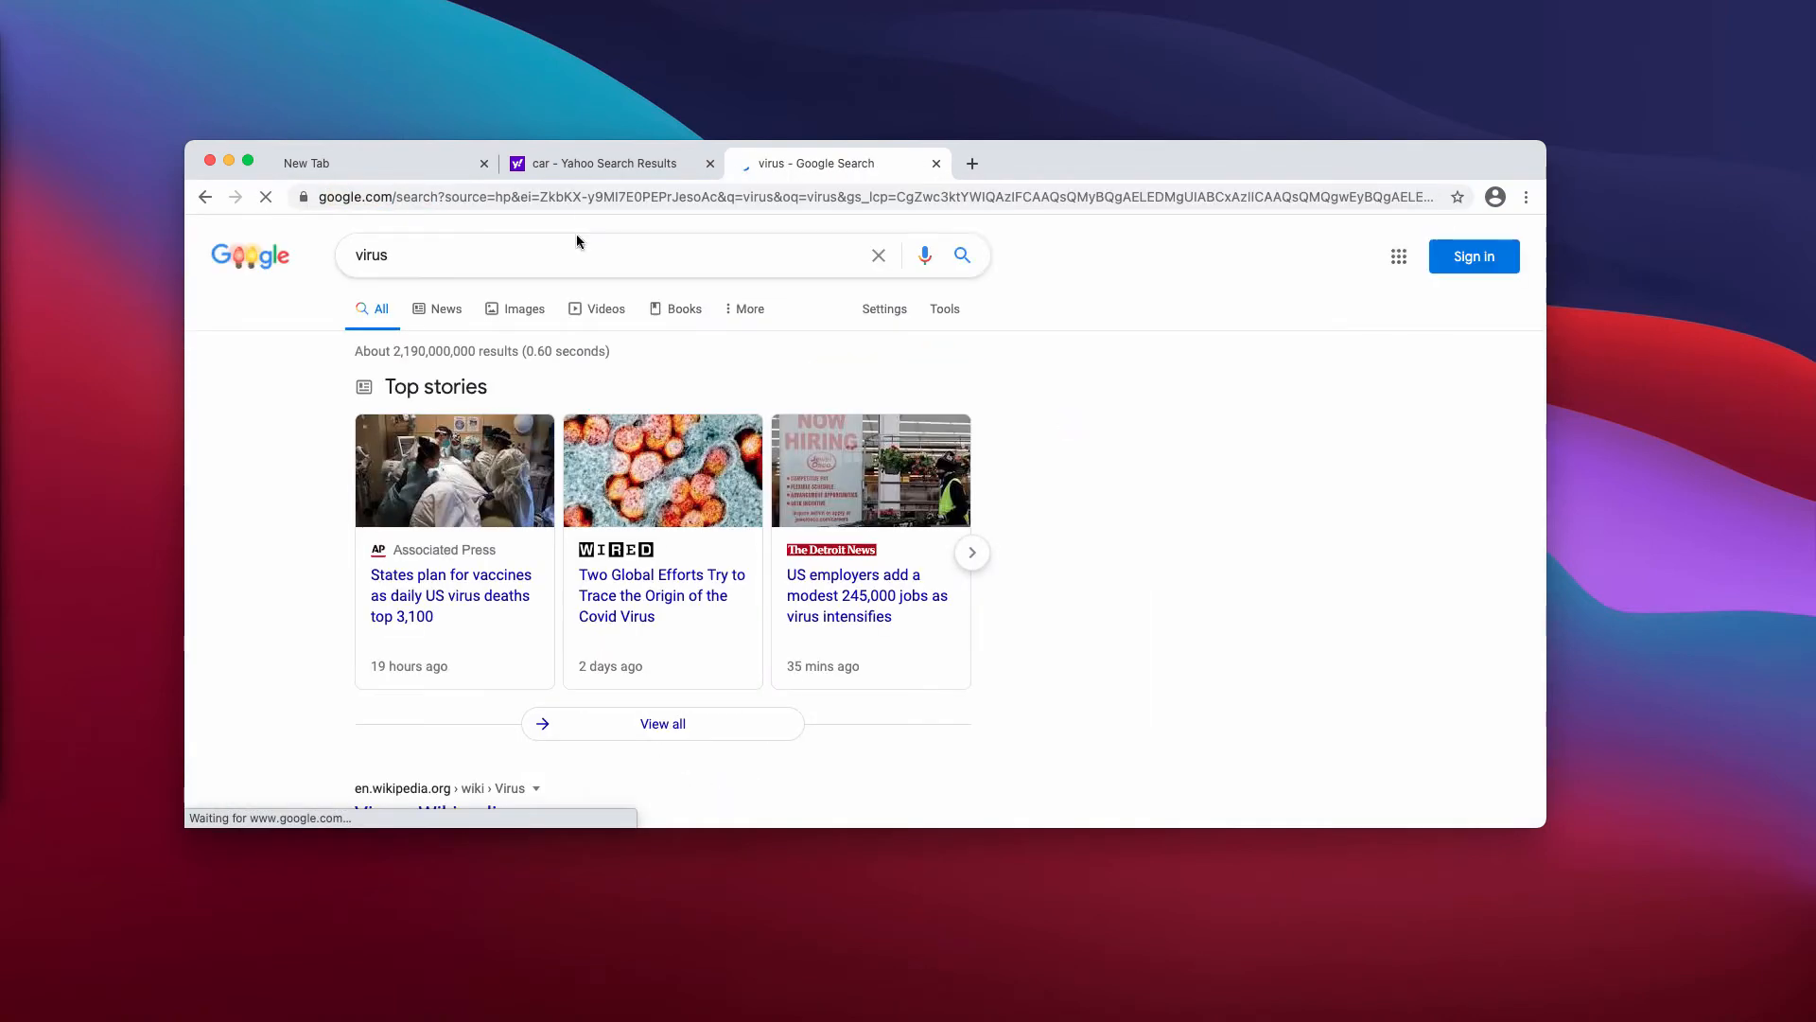
Close the virus and Yahoo car results tabs and load combocleaner.com.
{"action": "left_click", "coordinate": [935, 163]}
{"action": "left_click", "coordinate": [709, 163]}
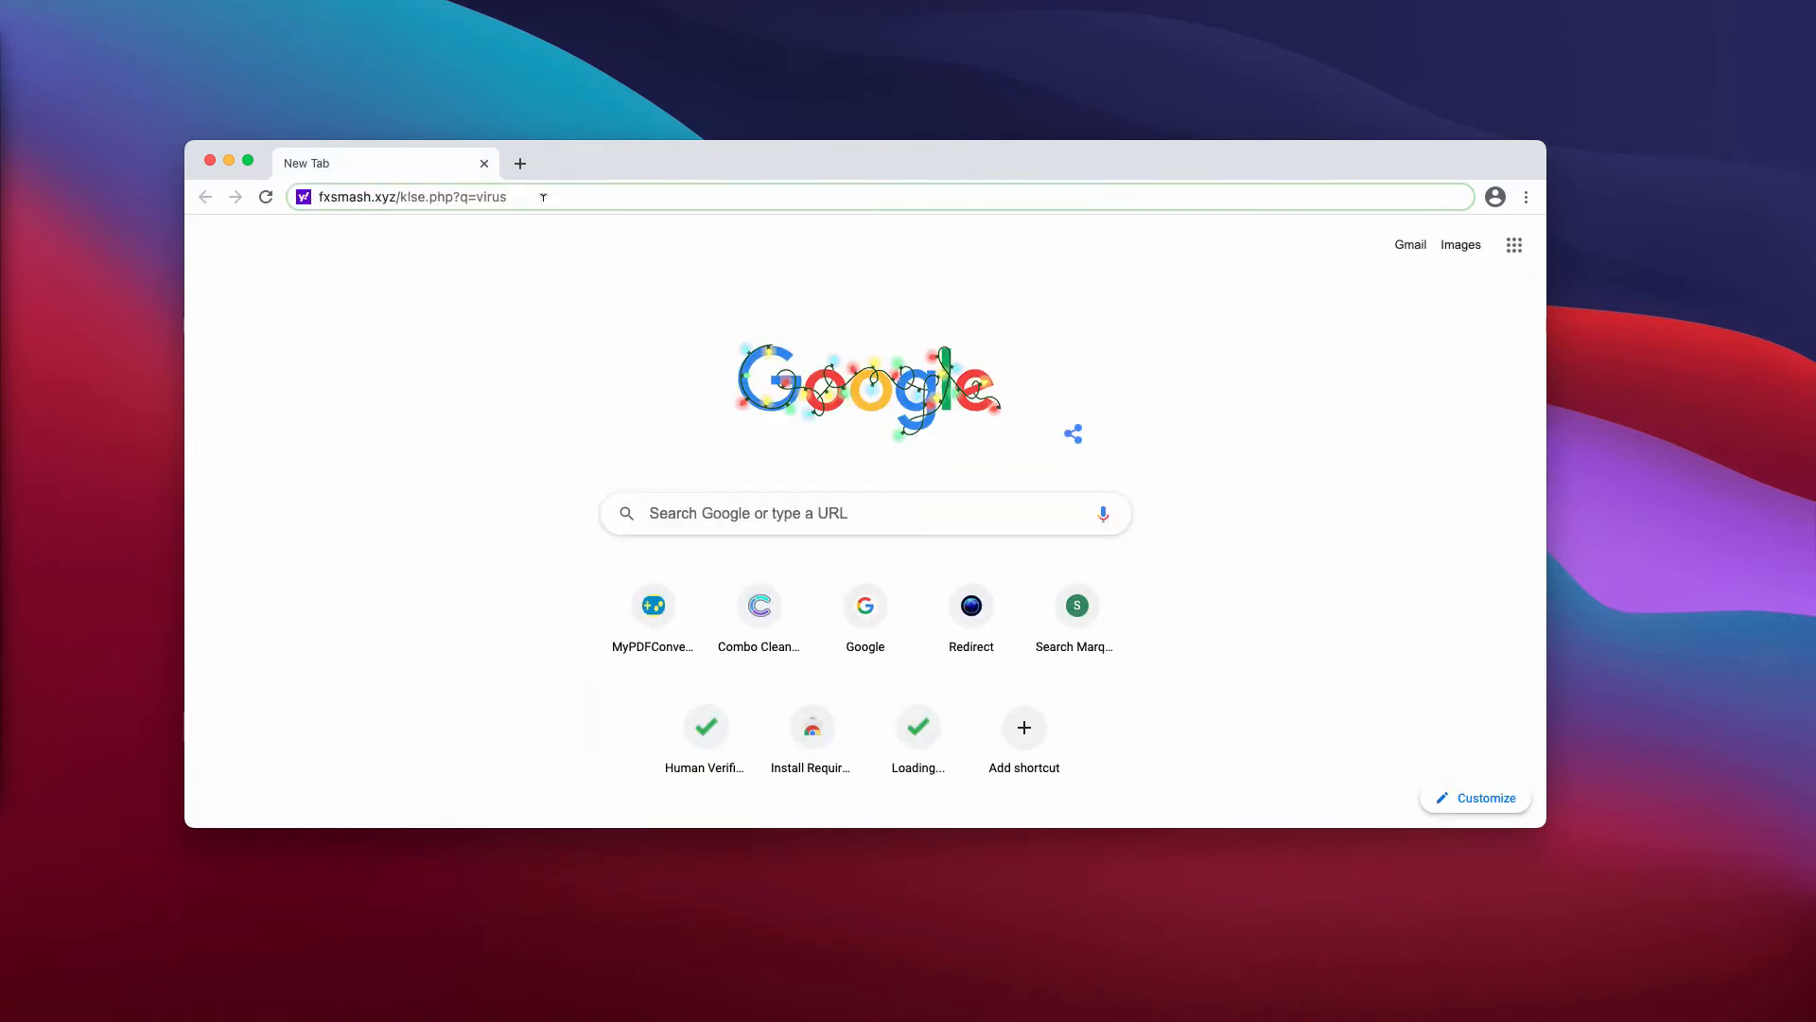
{"action": "type", "text": "combocleaner.com"}
{"action": "key", "text": "Return"}
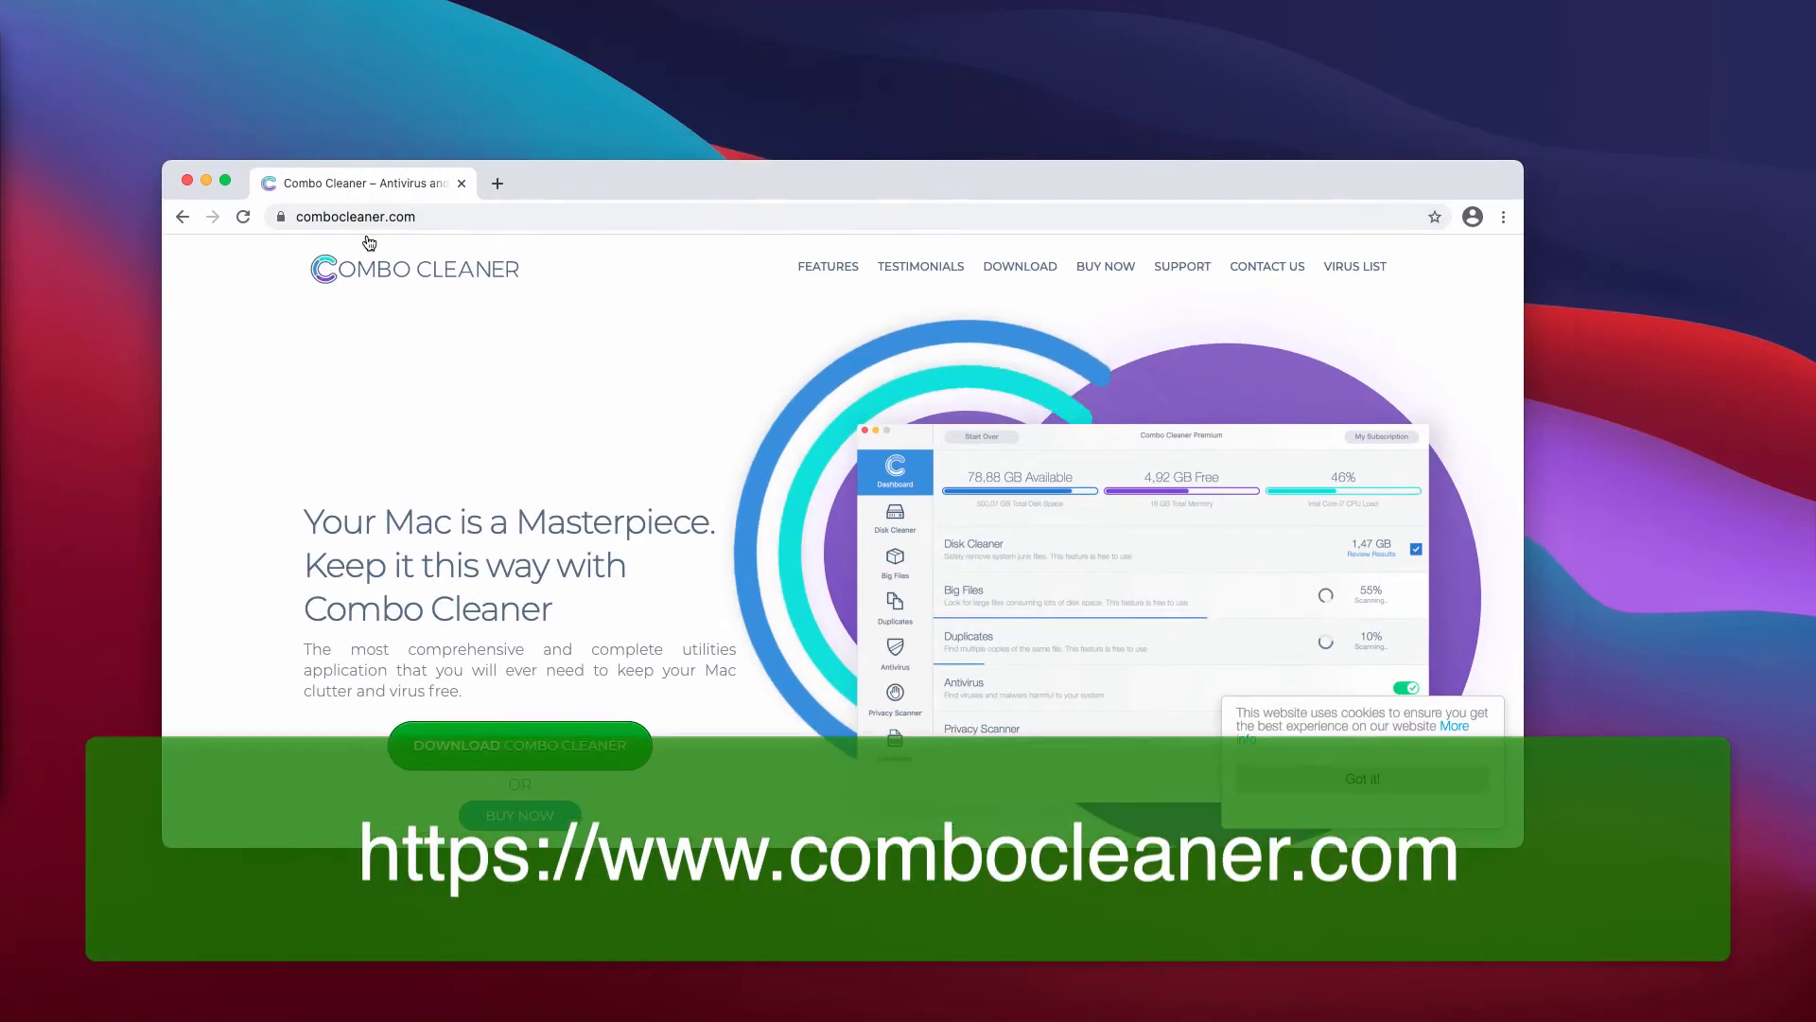
Reveal and inspect the full Combo Cleaner web address in the address bar.
{"action": "left_click", "coordinate": [405, 216]}
{"action": "left_click", "coordinate": [497, 215]}
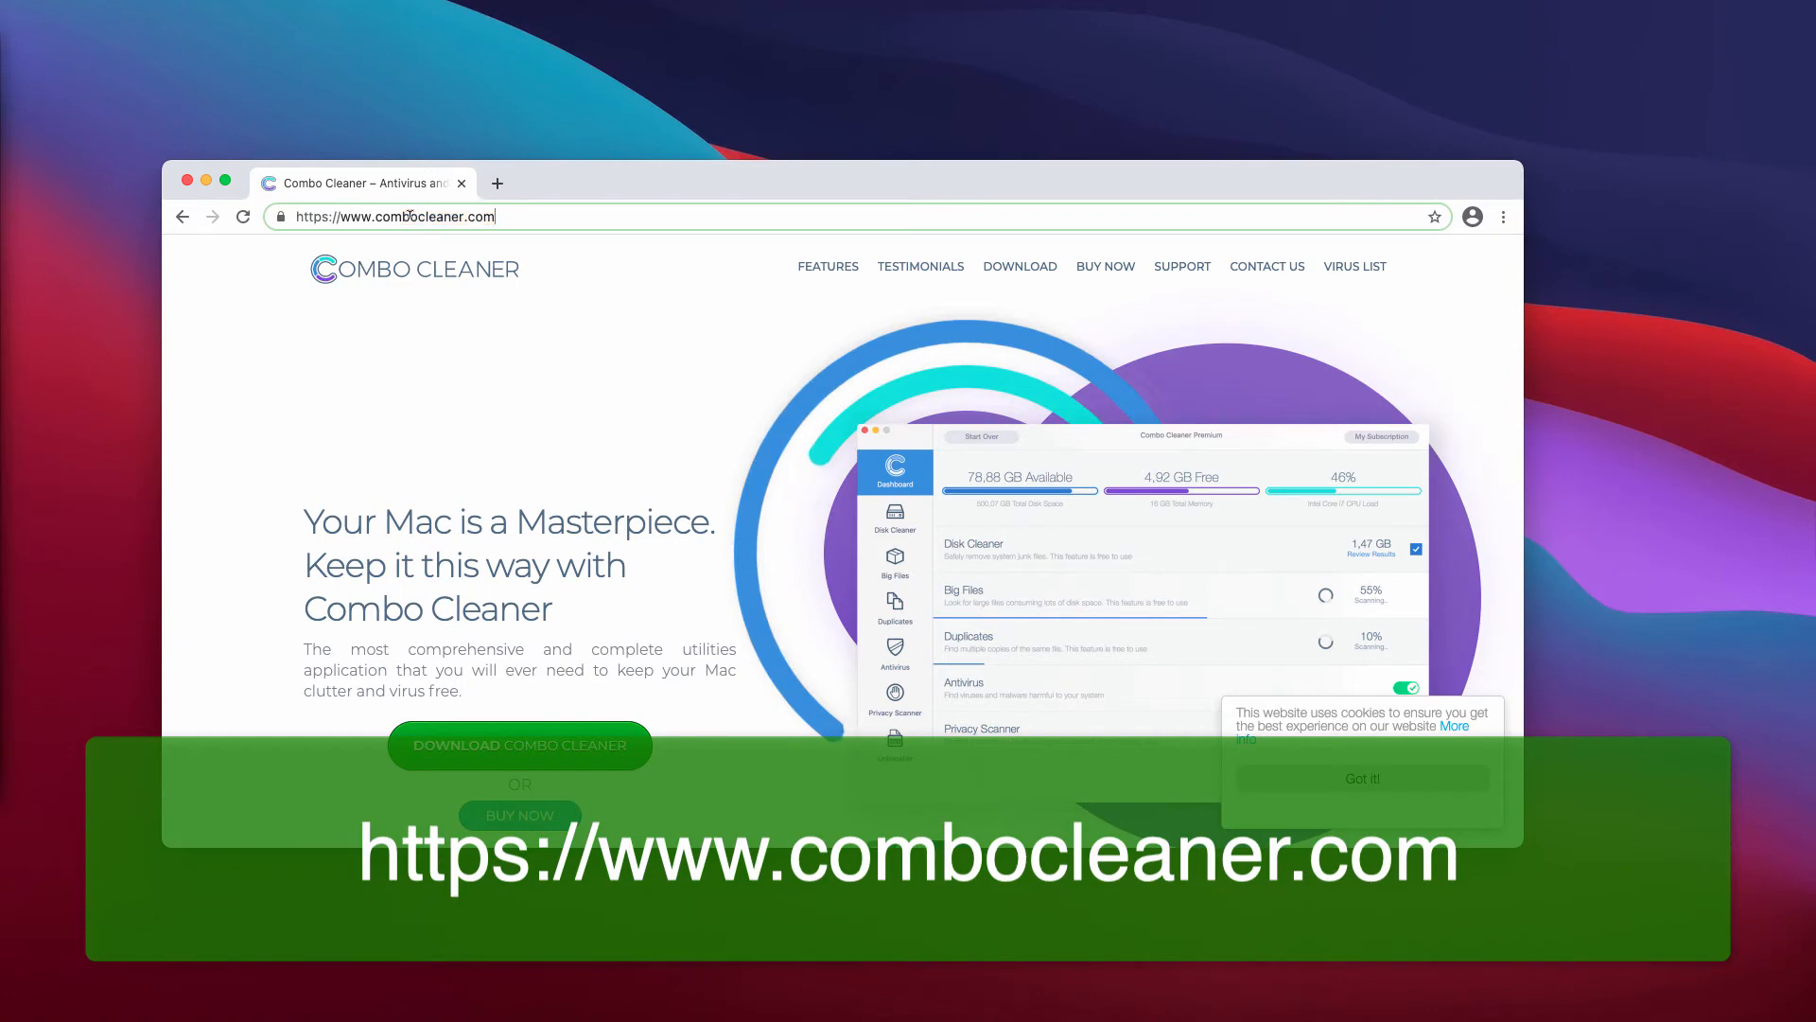
{"action": "double_click", "coordinate": [404, 217]}
{"action": "left_click", "coordinate": [404, 215]}
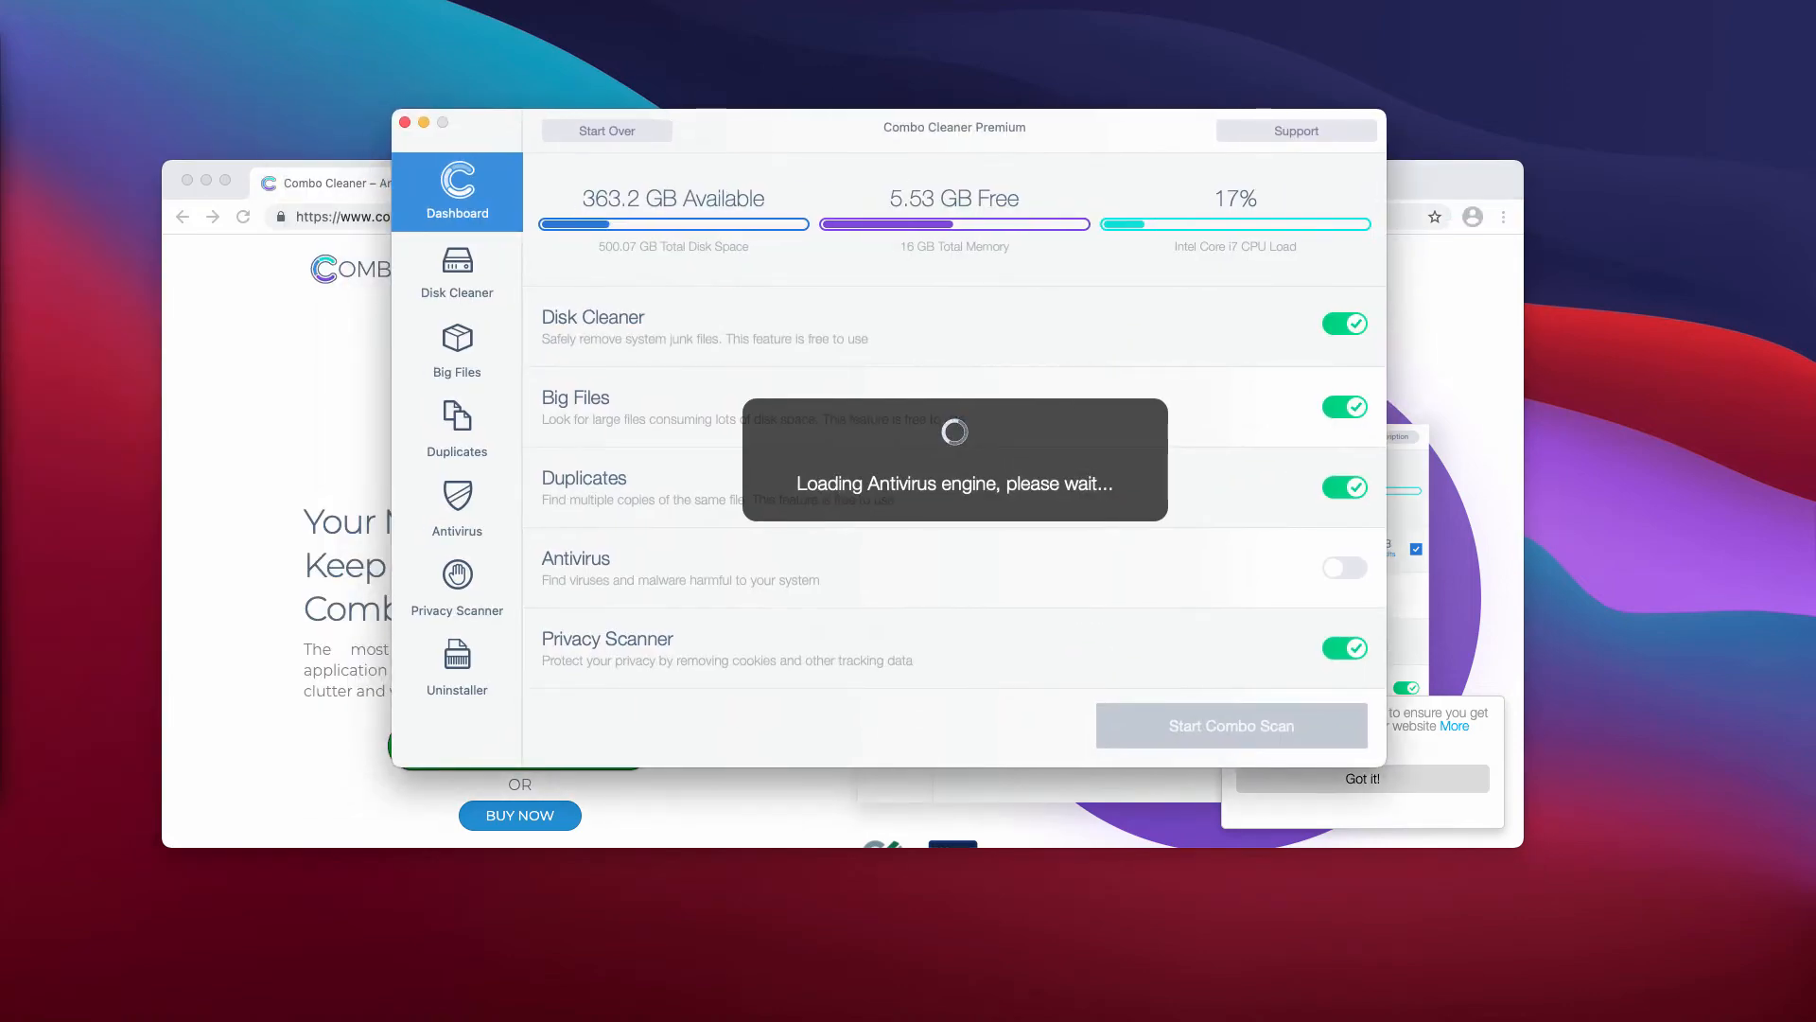
Start the combo scan of the Mac in Combo Cleaner Premium.
{"action": "left_click", "coordinate": [1189, 728]}
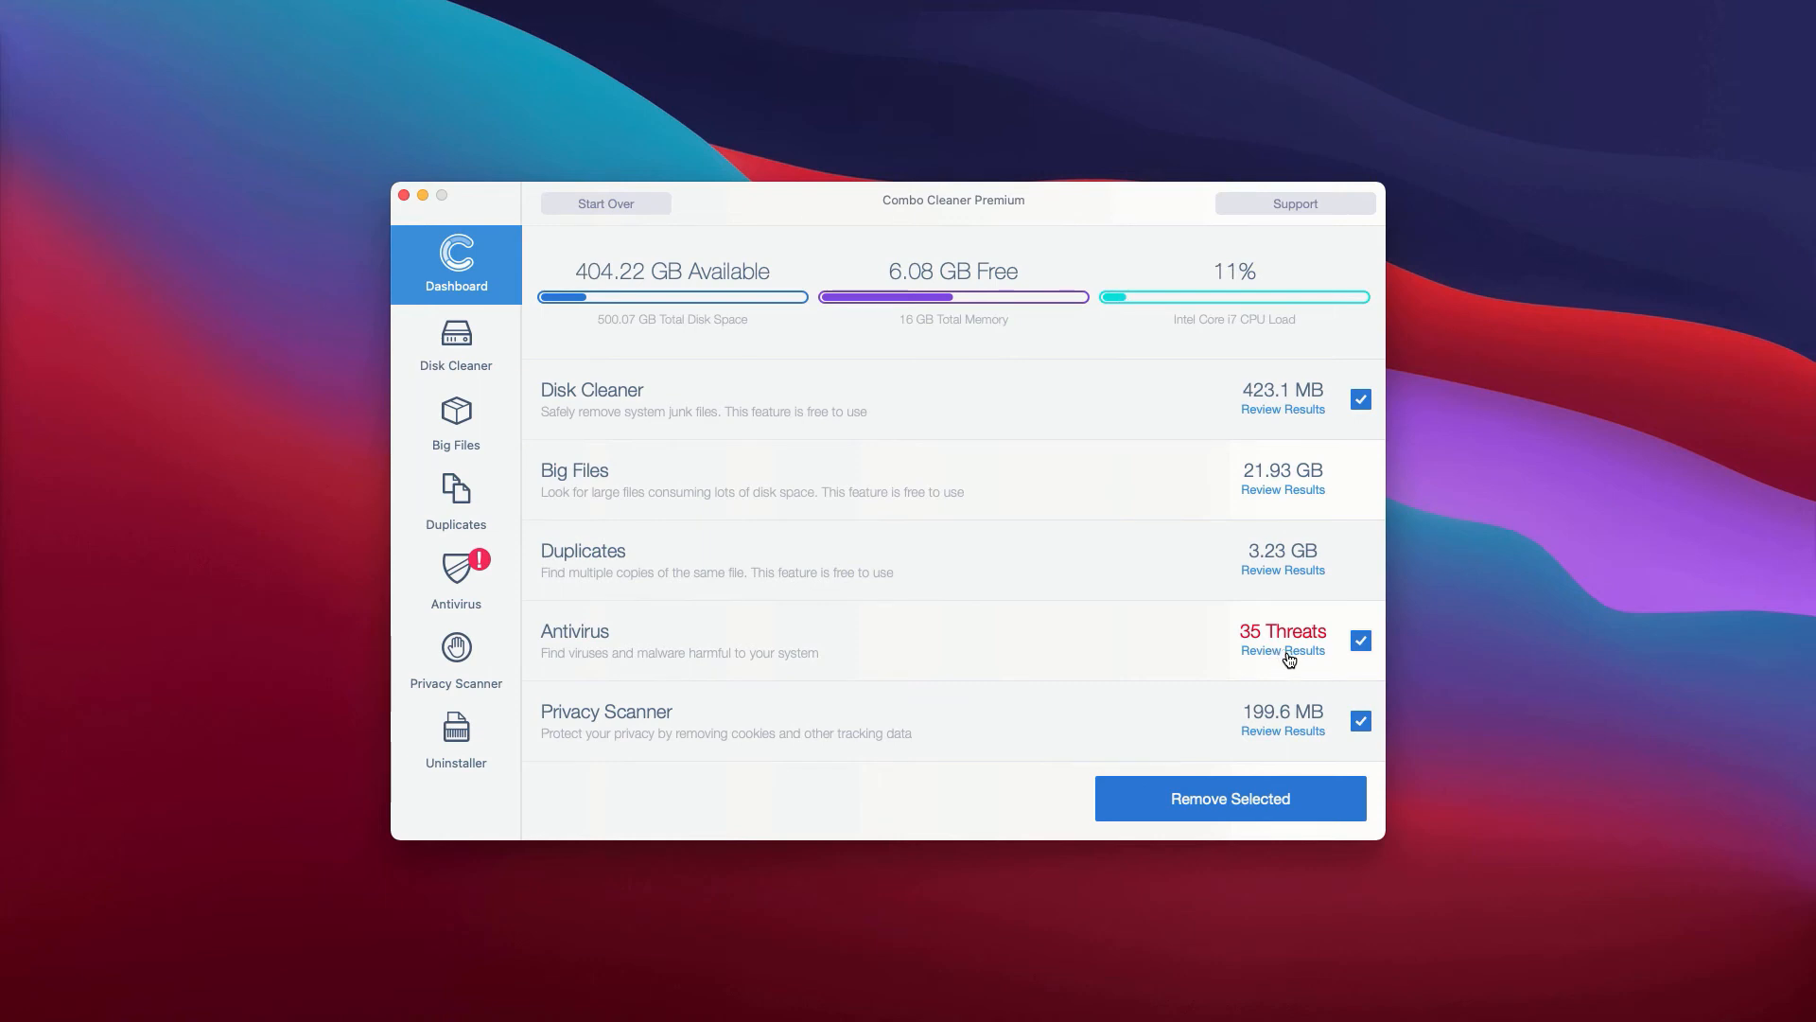
Review the 35 antivirus threats from the Antivirus row.
{"action": "left_click", "coordinate": [1291, 657]}
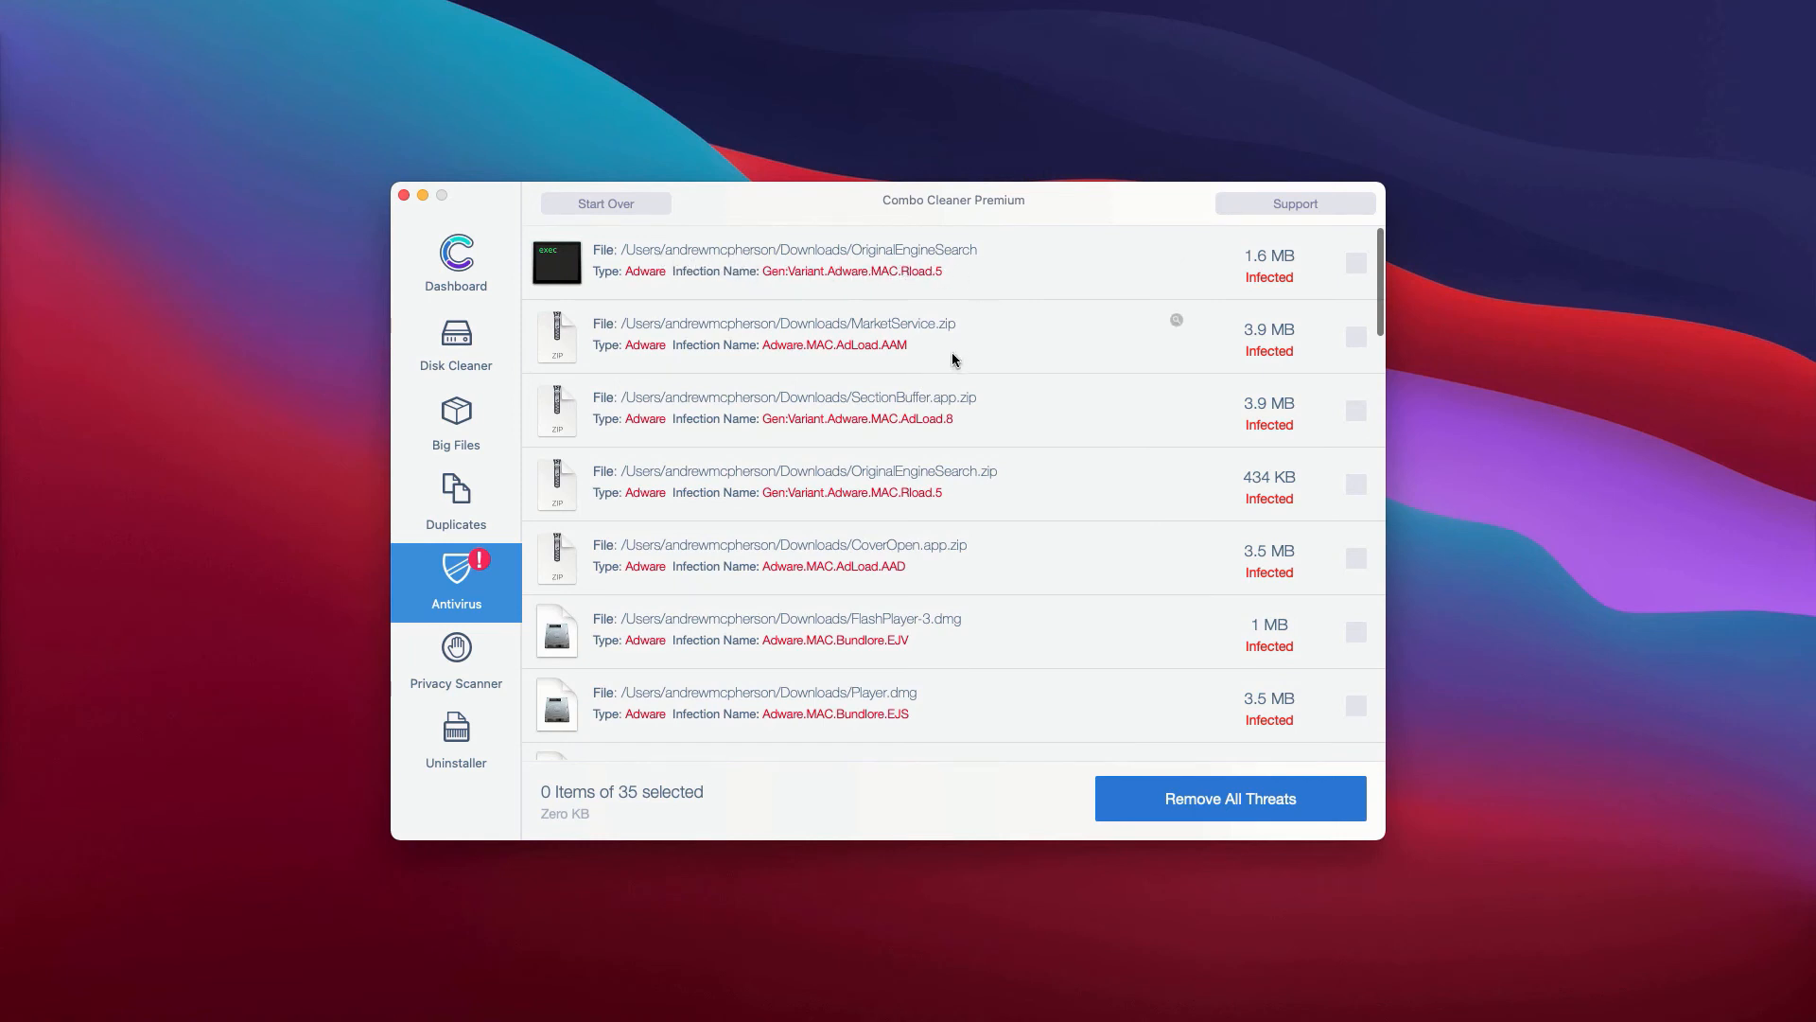
Reveal MarketService.zip in Downloads, move it to the Trash and close the folder.
{"action": "mouse_move", "coordinate": [937, 262]}
{"action": "left_click", "coordinate": [1179, 319]}
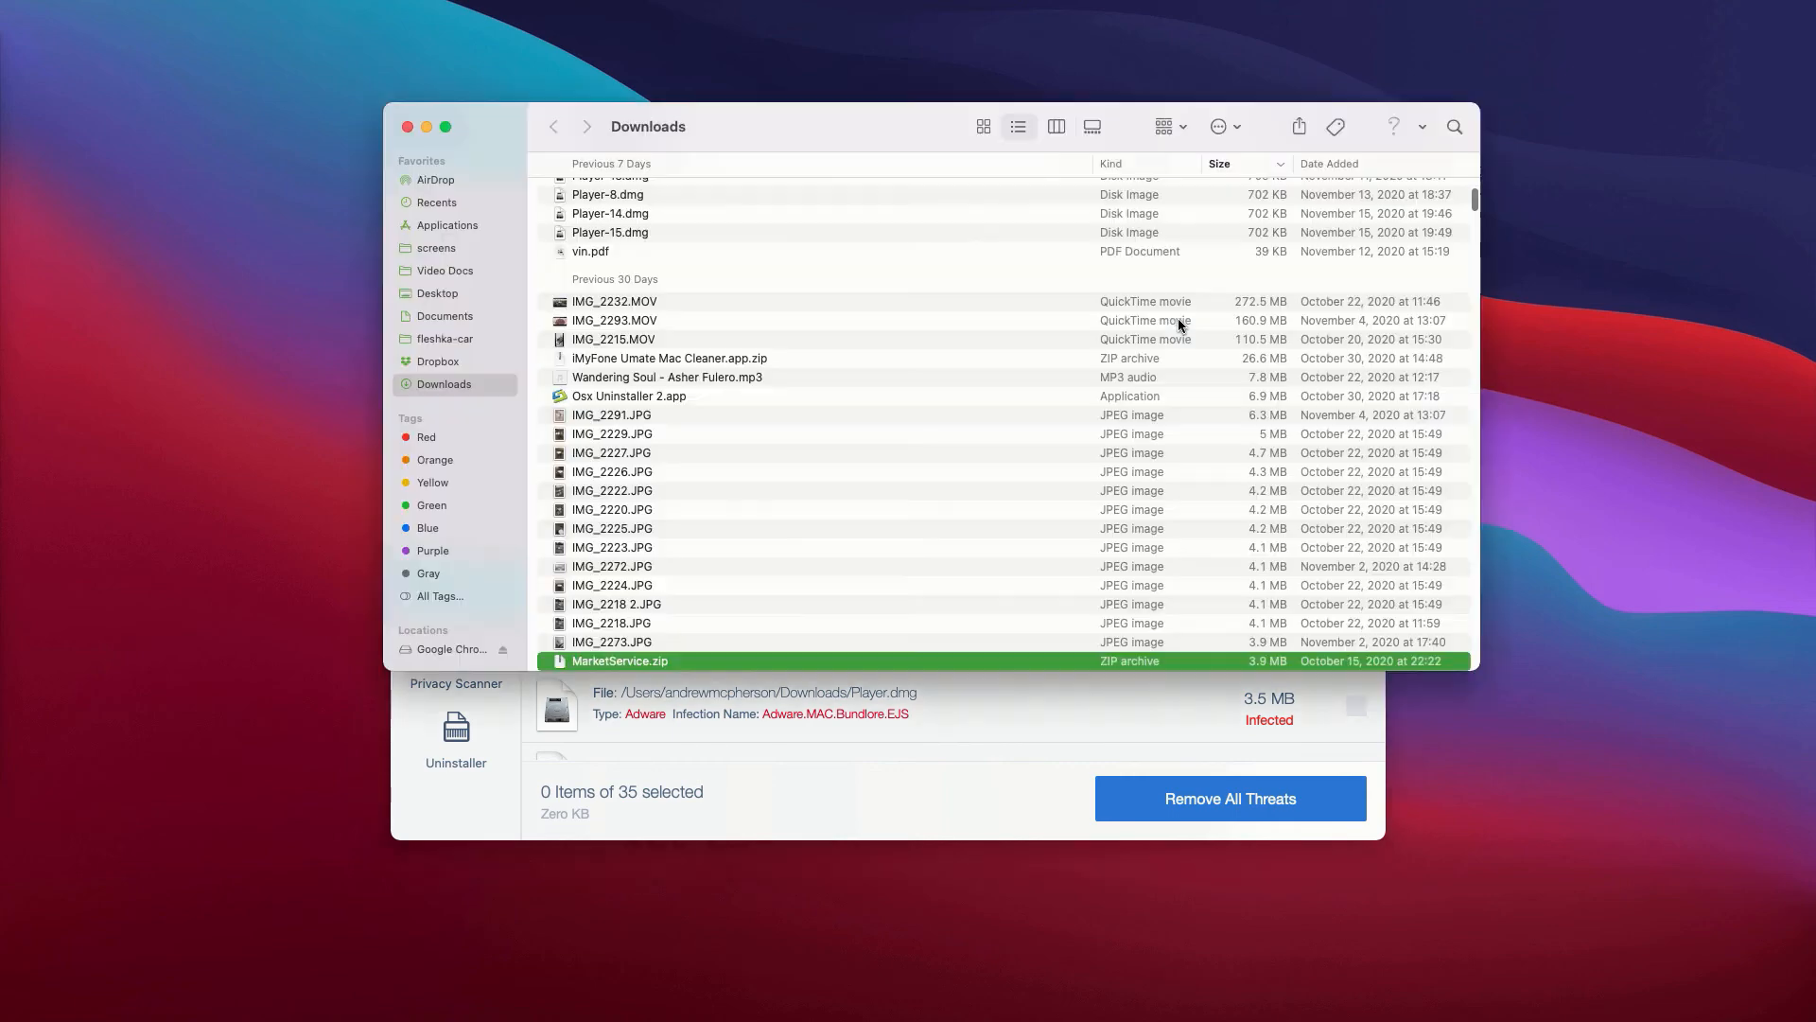
{"action": "right_click", "coordinate": [745, 660]}
{"action": "left_click", "coordinate": [822, 654]}
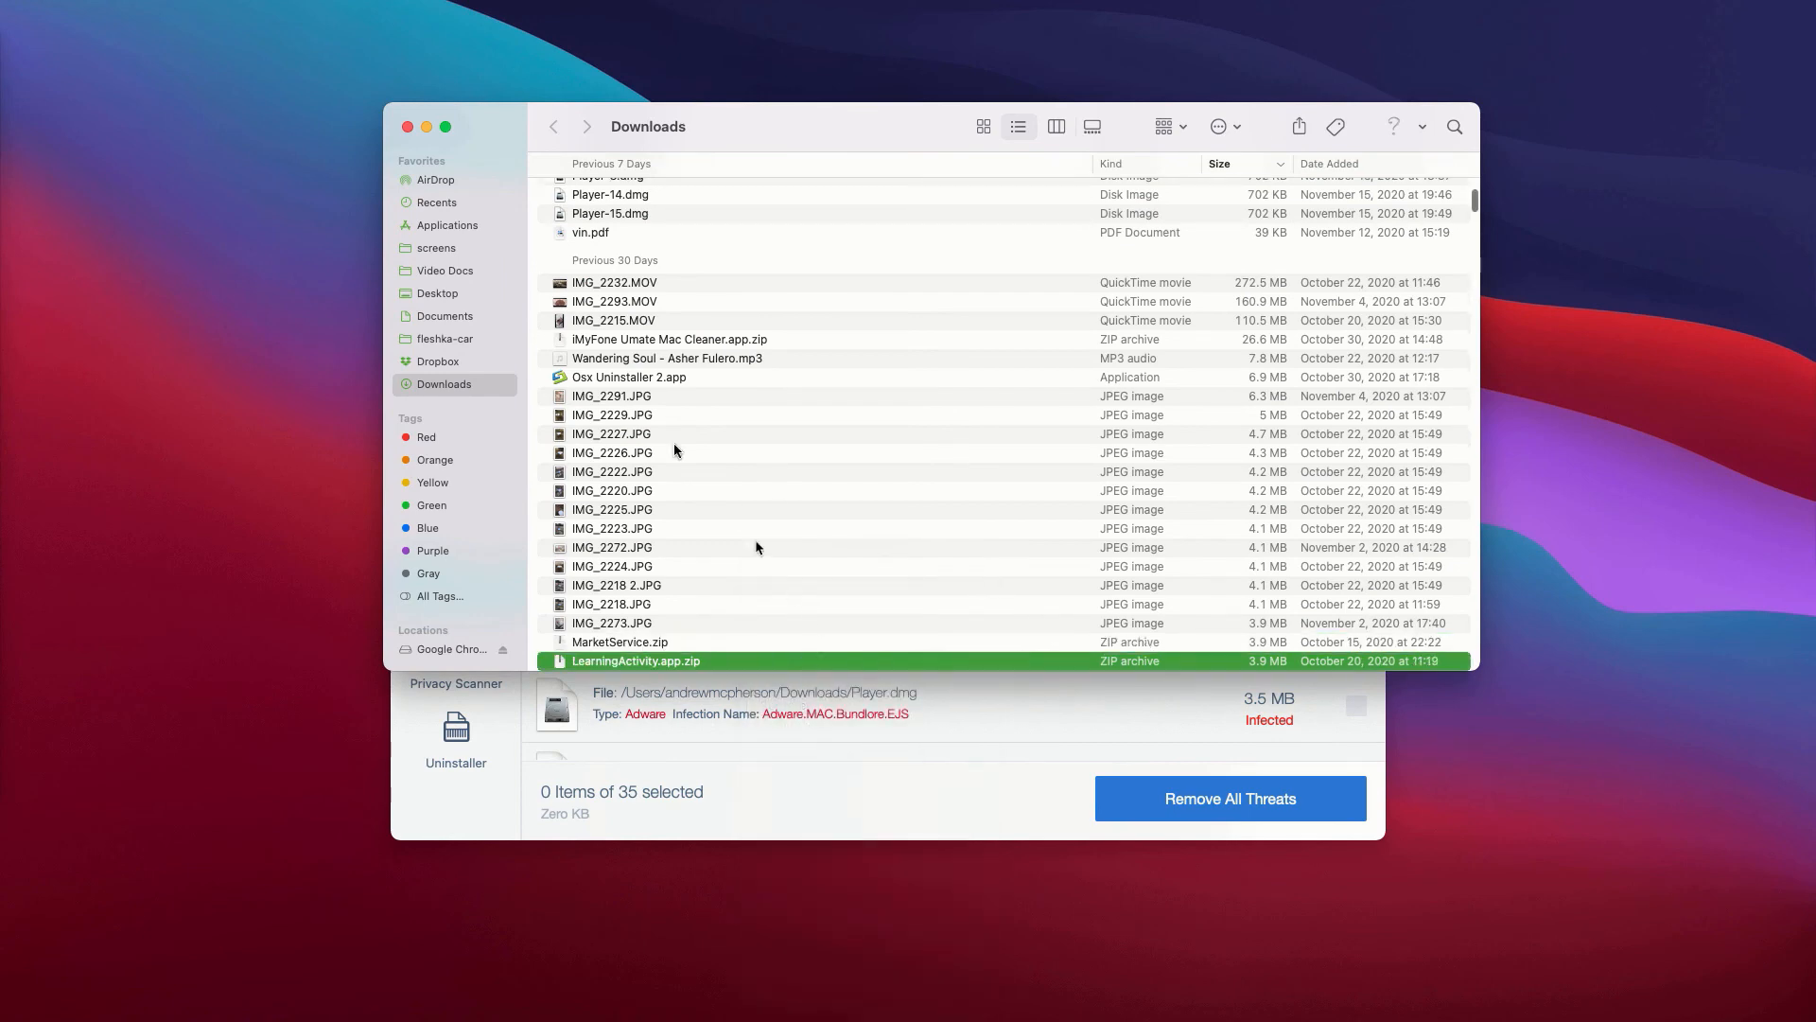
{"action": "left_click", "coordinate": [407, 127]}
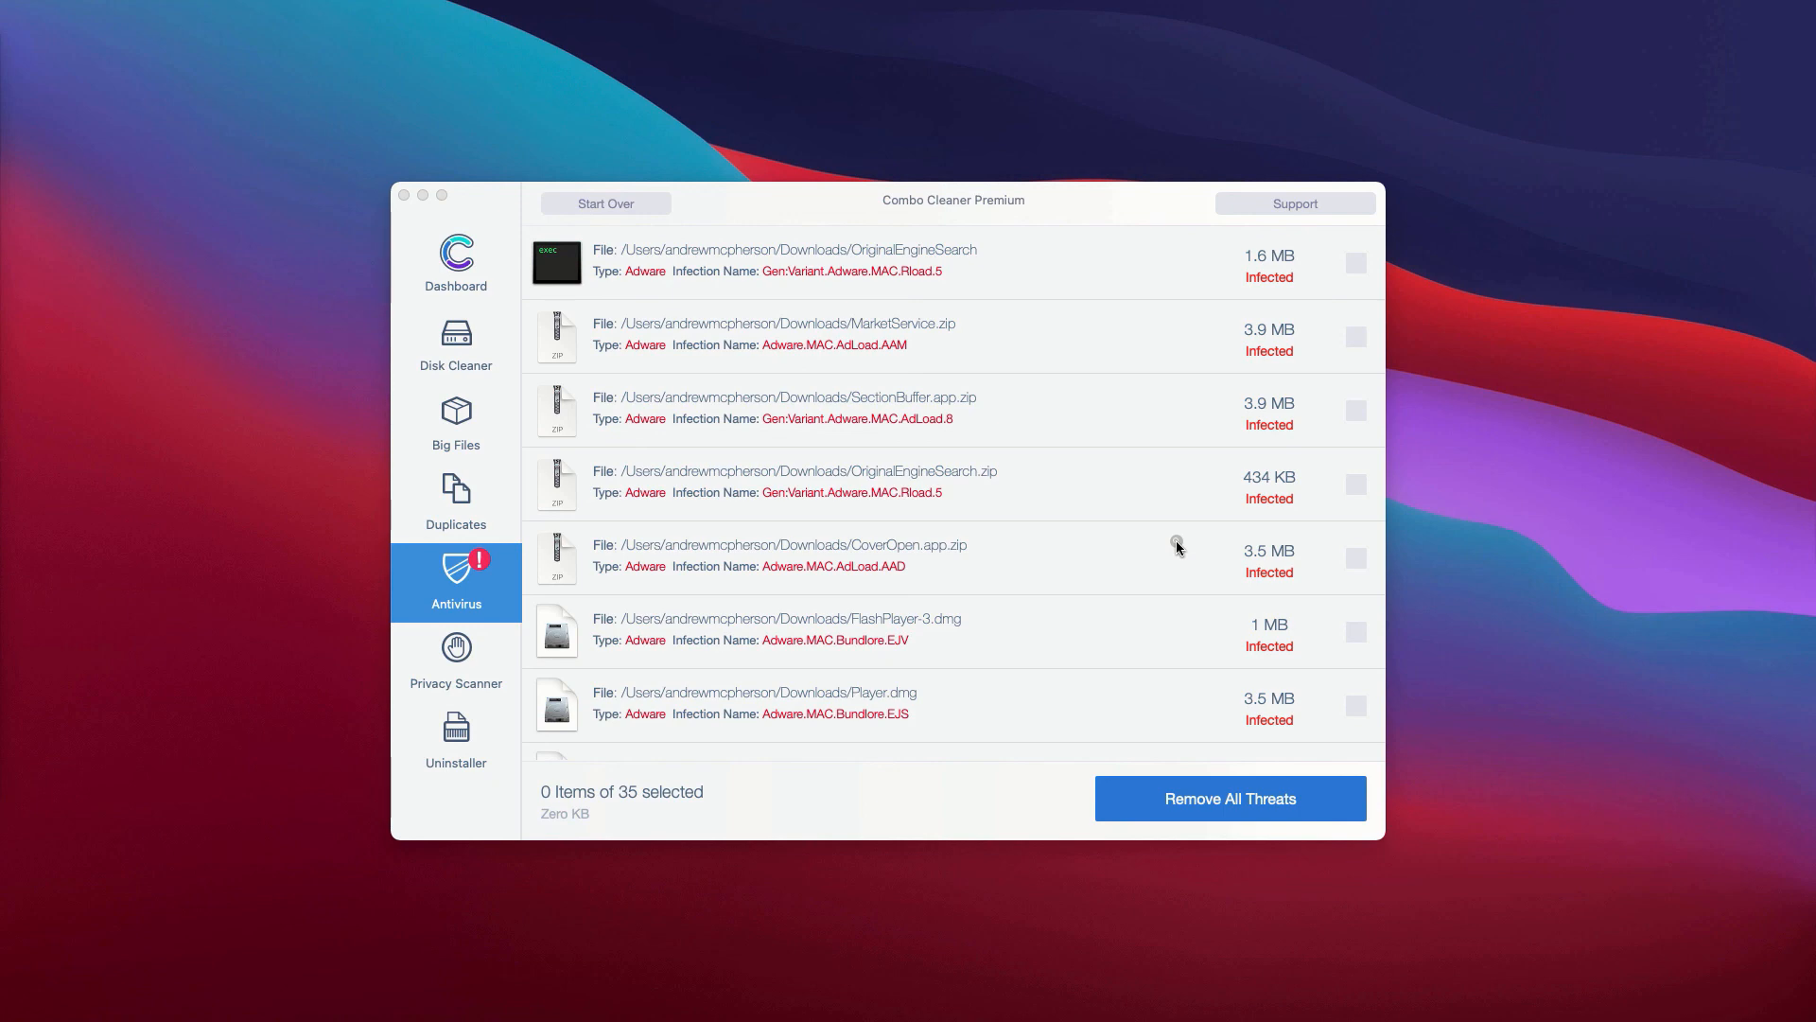
Reveal CoverOpen.app.zip in Downloads, leave it in place and close the folder.
{"action": "left_click", "coordinate": [1177, 546]}
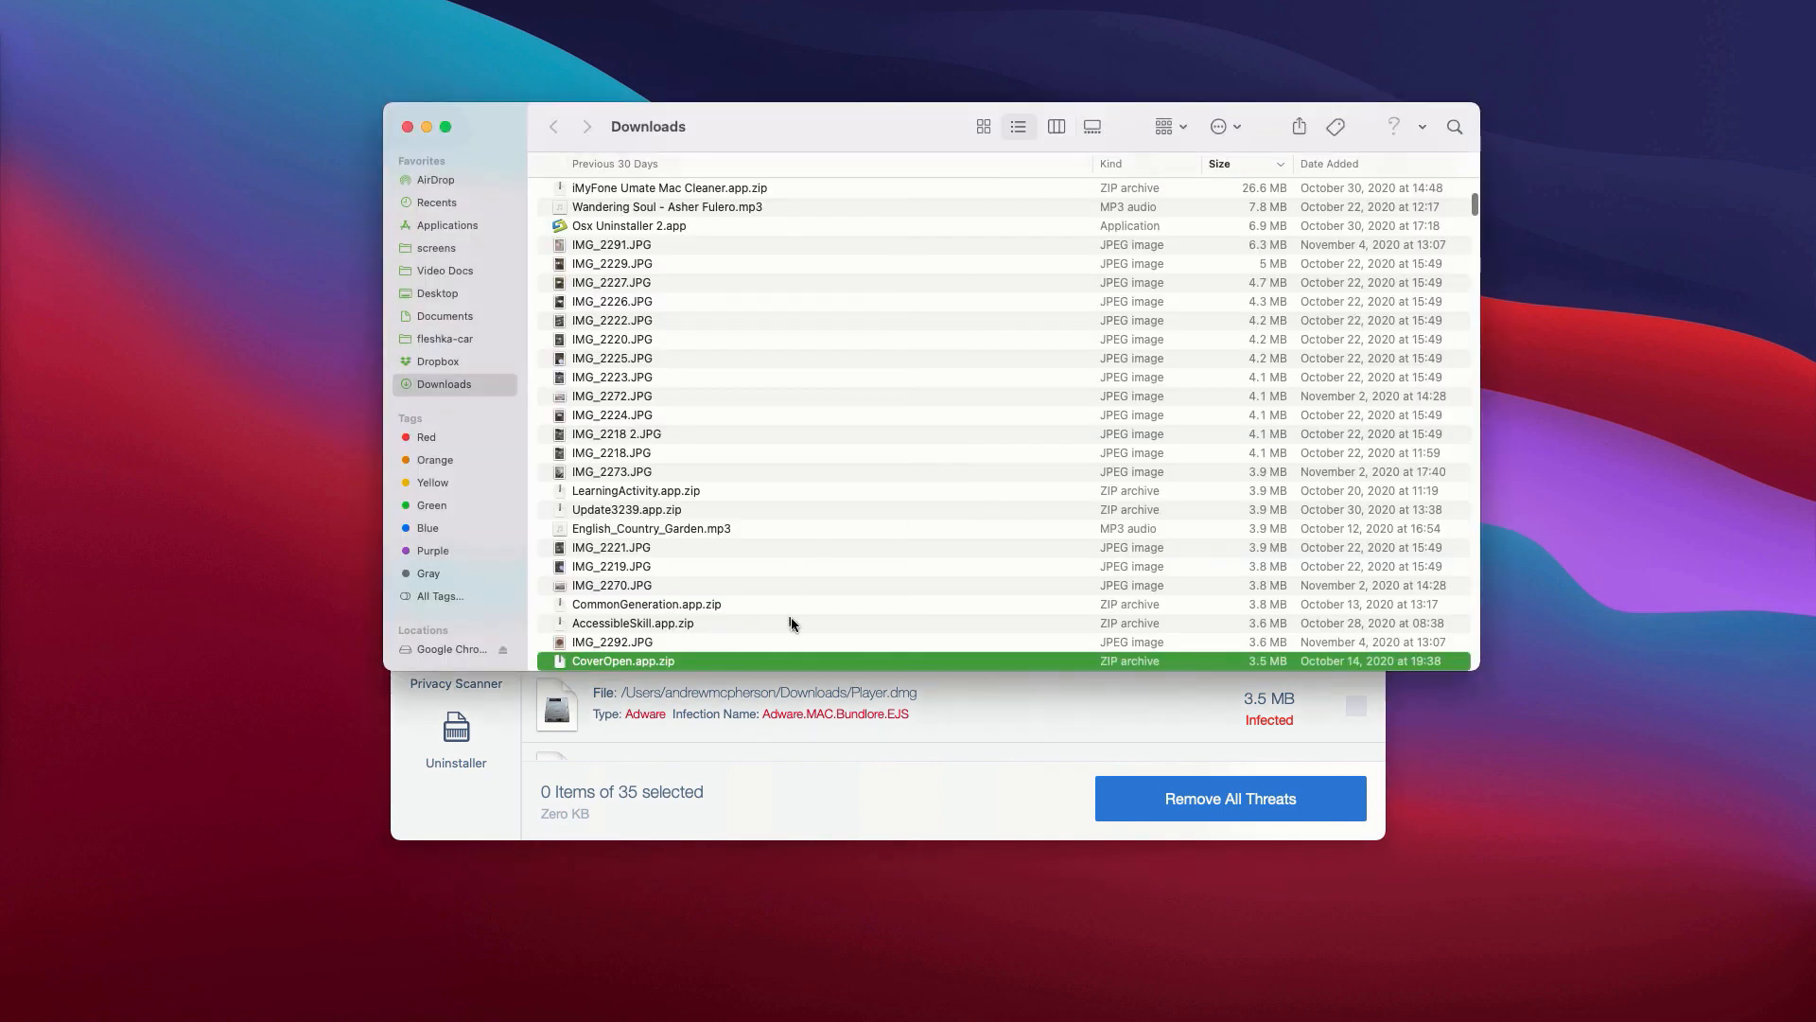
{"action": "right_click", "coordinate": [813, 657]}
{"action": "left_click", "coordinate": [852, 665]}
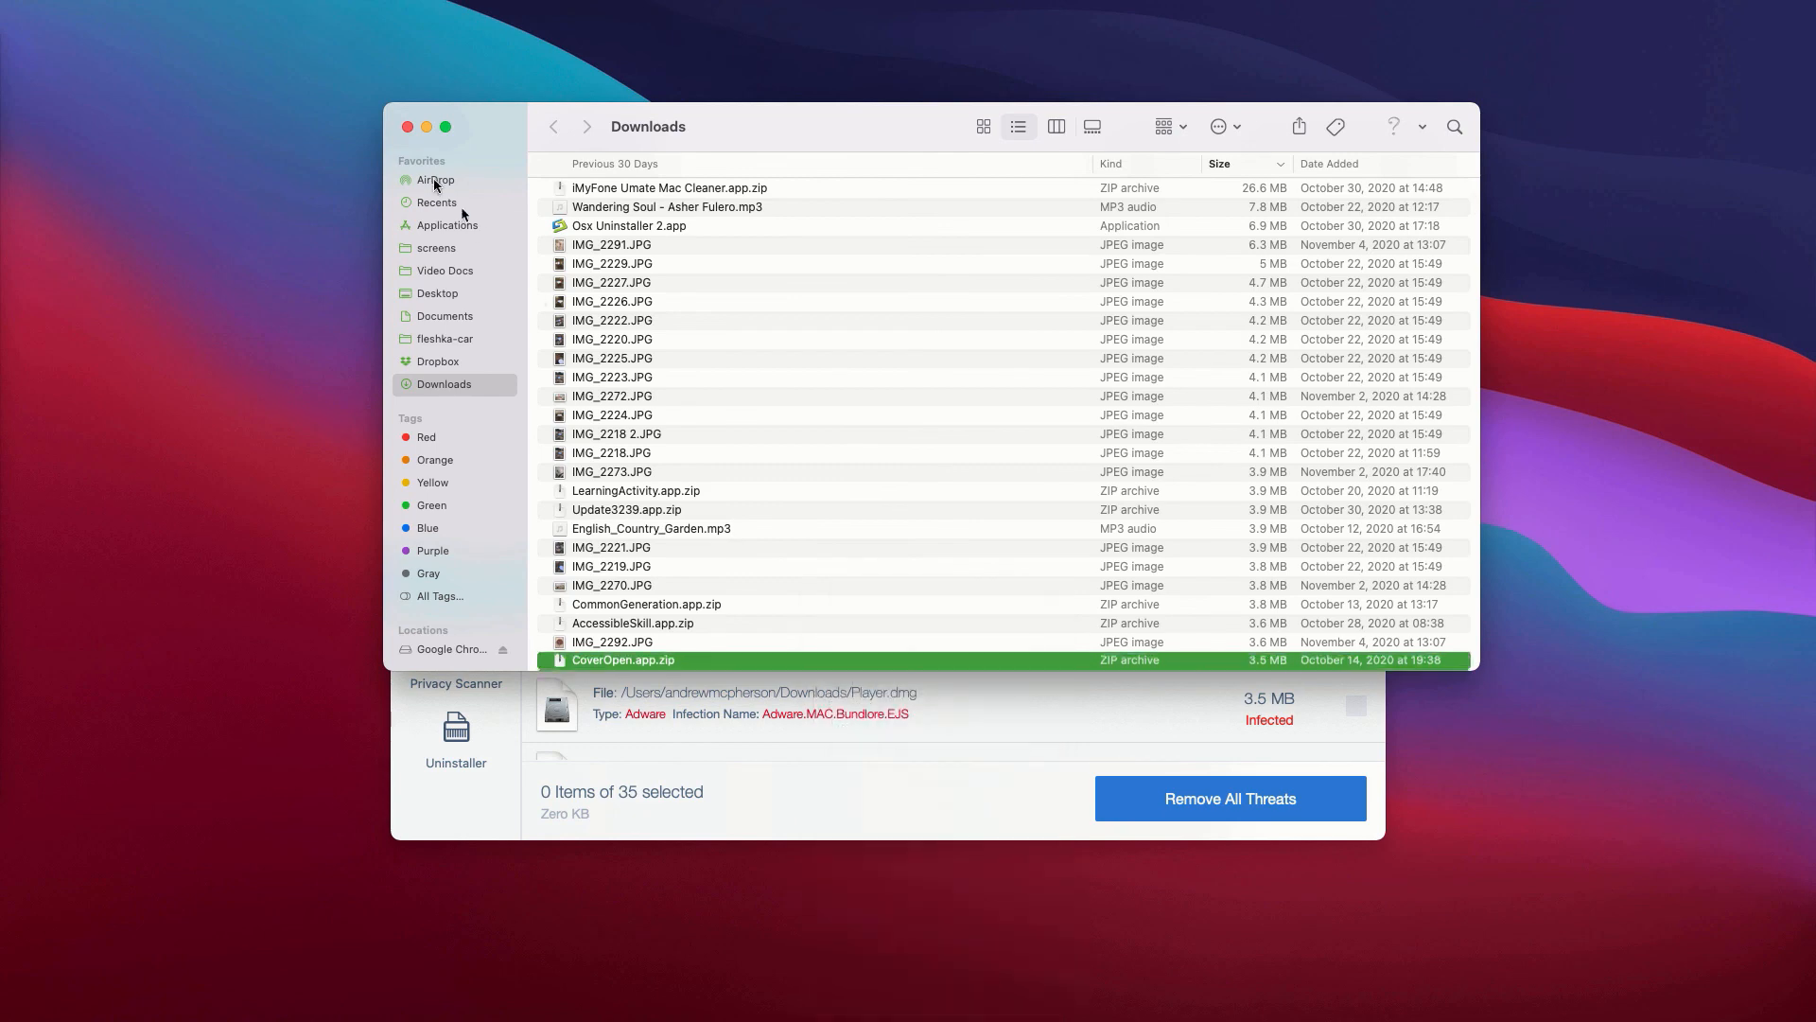
{"action": "left_click", "coordinate": [408, 127]}
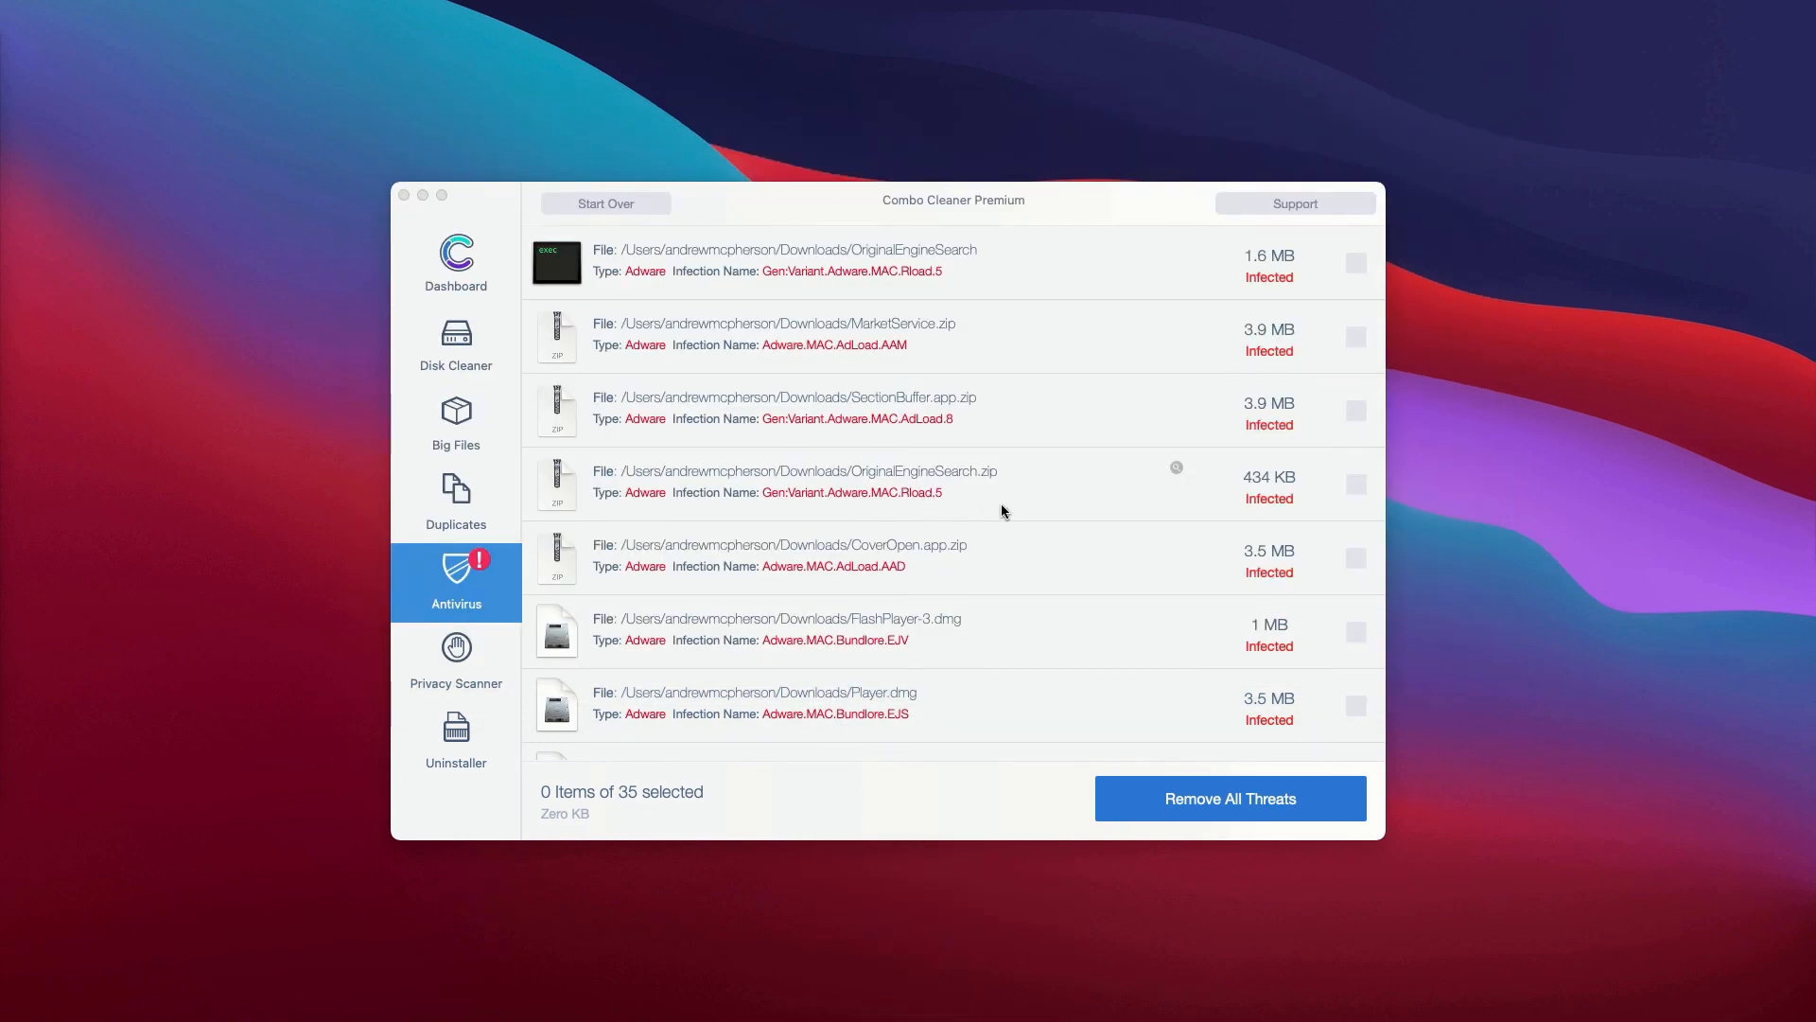